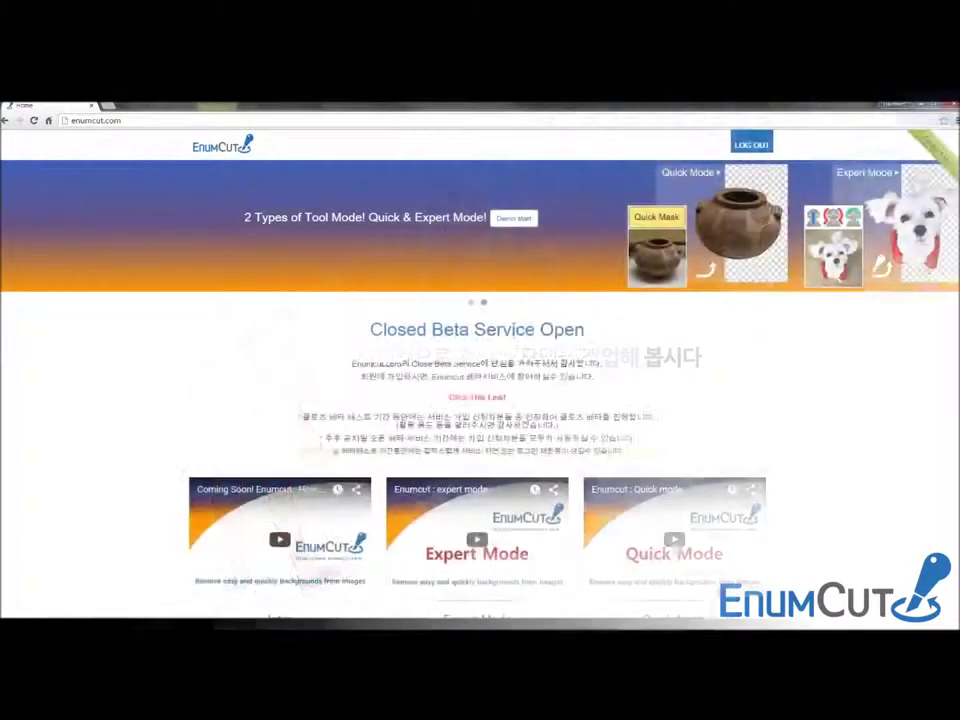
# - Upload the girl04 photo from the computer and open it in the expert editor
pyautogui.click(512, 219)
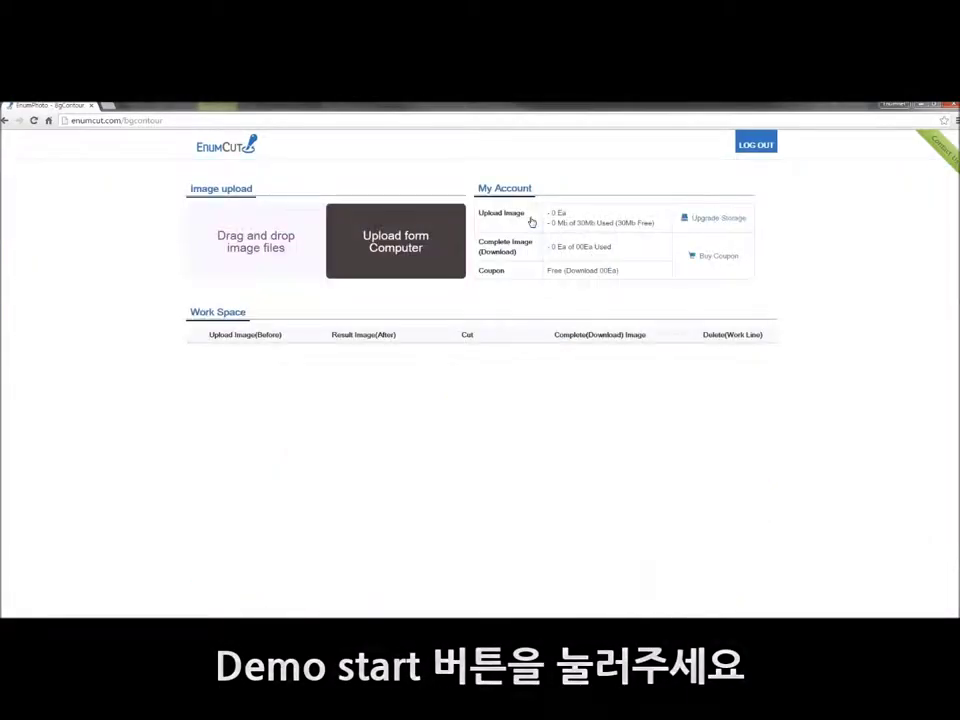
pyautogui.click(437, 242)
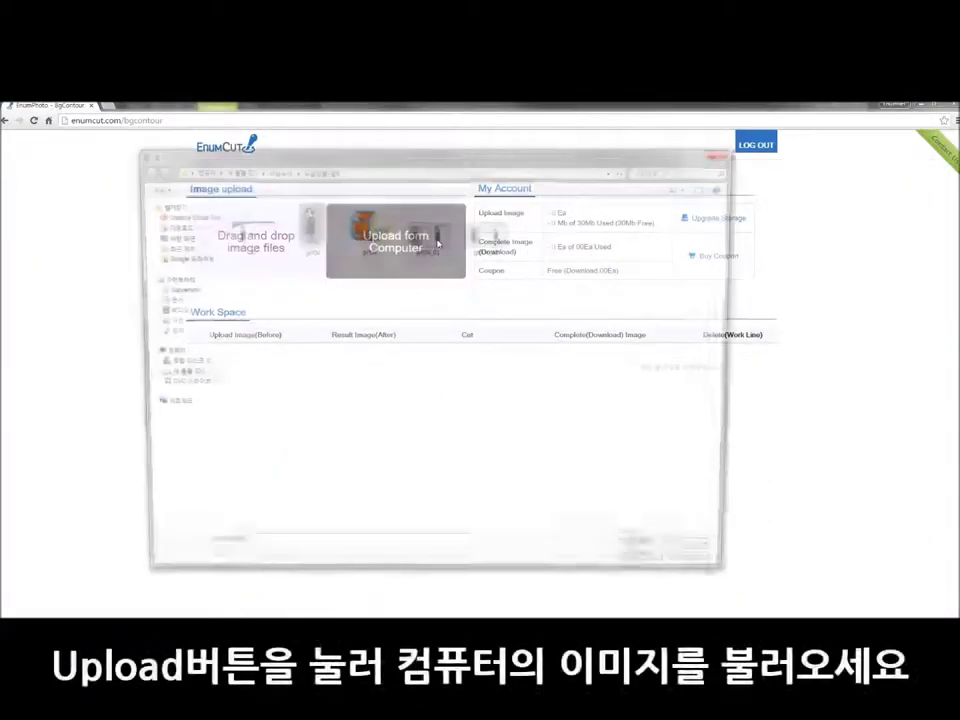
pyautogui.click(307, 224)
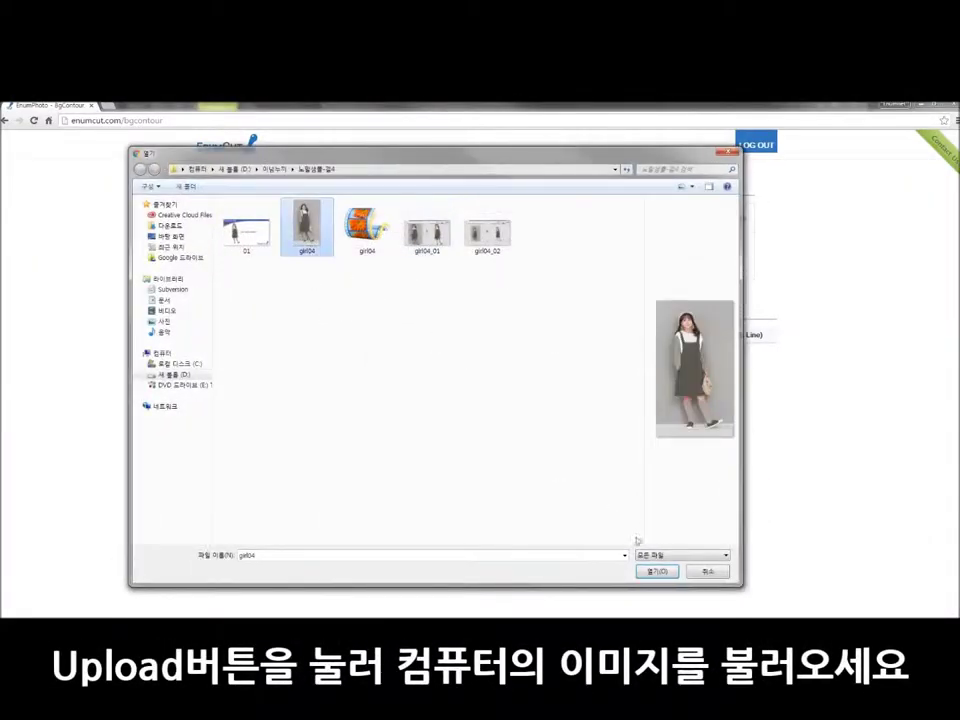
pyautogui.click(654, 571)
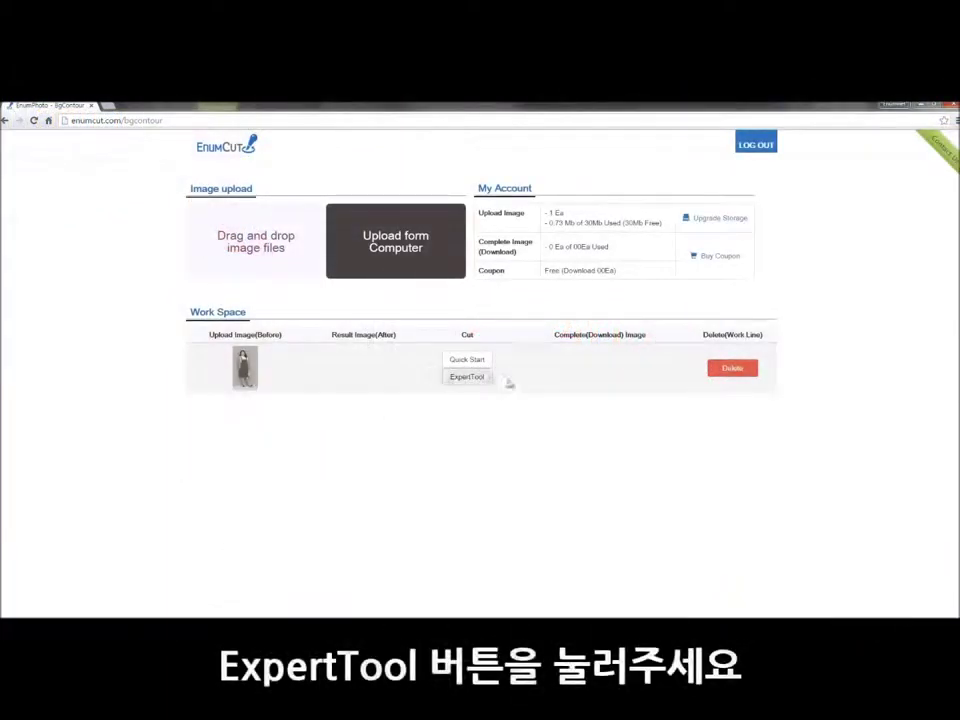
pyautogui.click(449, 380)
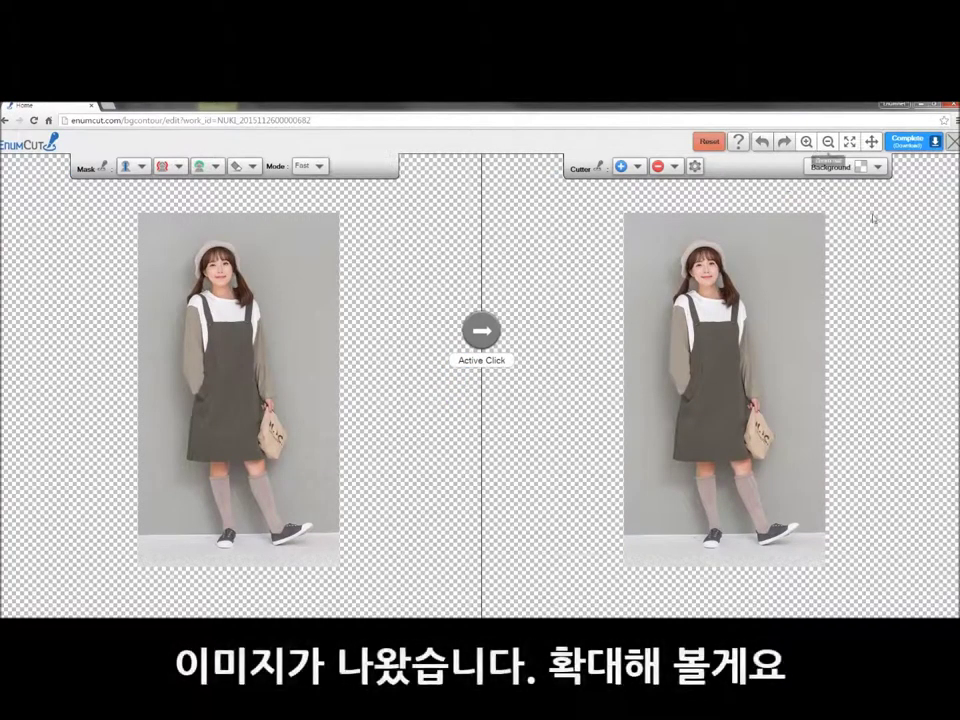
# - With a small blue keep brush, trace the girl's left side, left leg, right arm, bag and dress centre
pyautogui.click(806, 143)
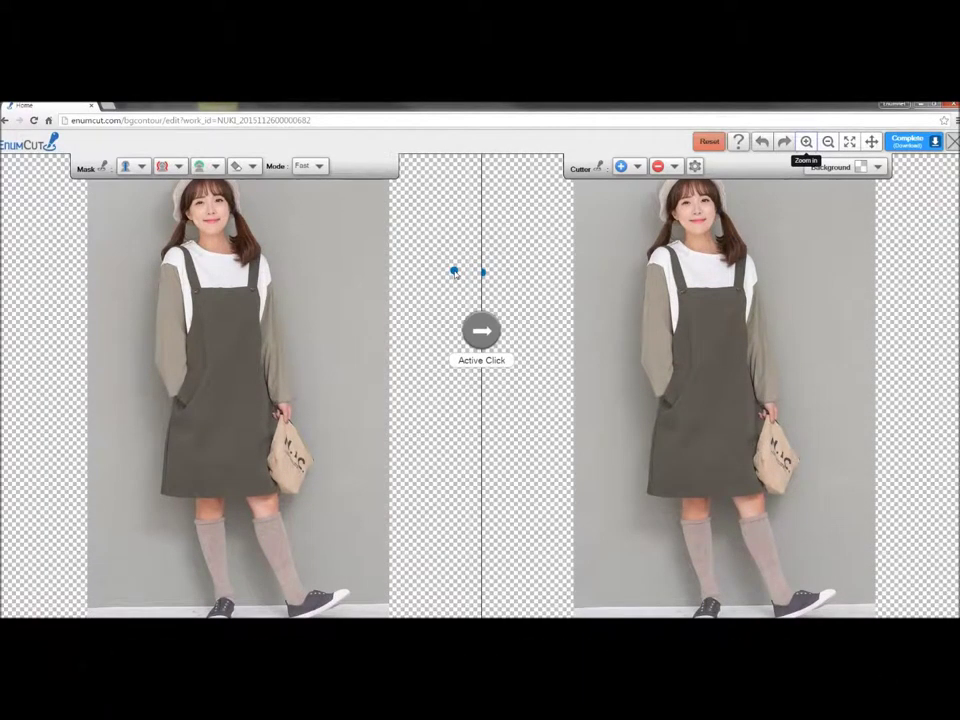
pyautogui.click(127, 166)
pyautogui.click(130, 208)
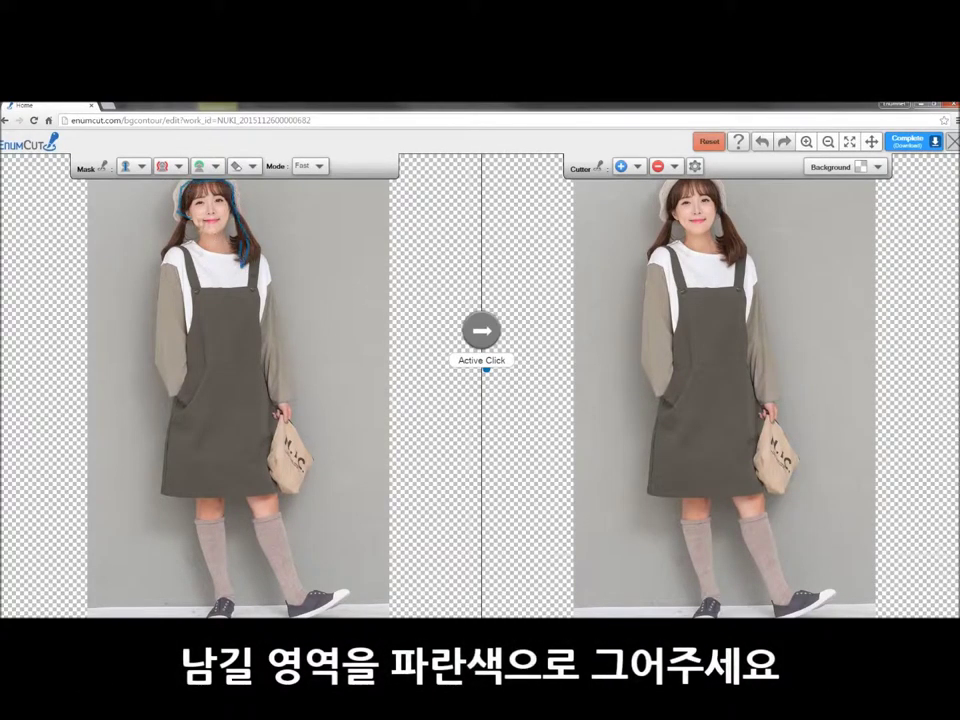
pyautogui.moveTo(180, 192); pyautogui.dragTo(182, 400)
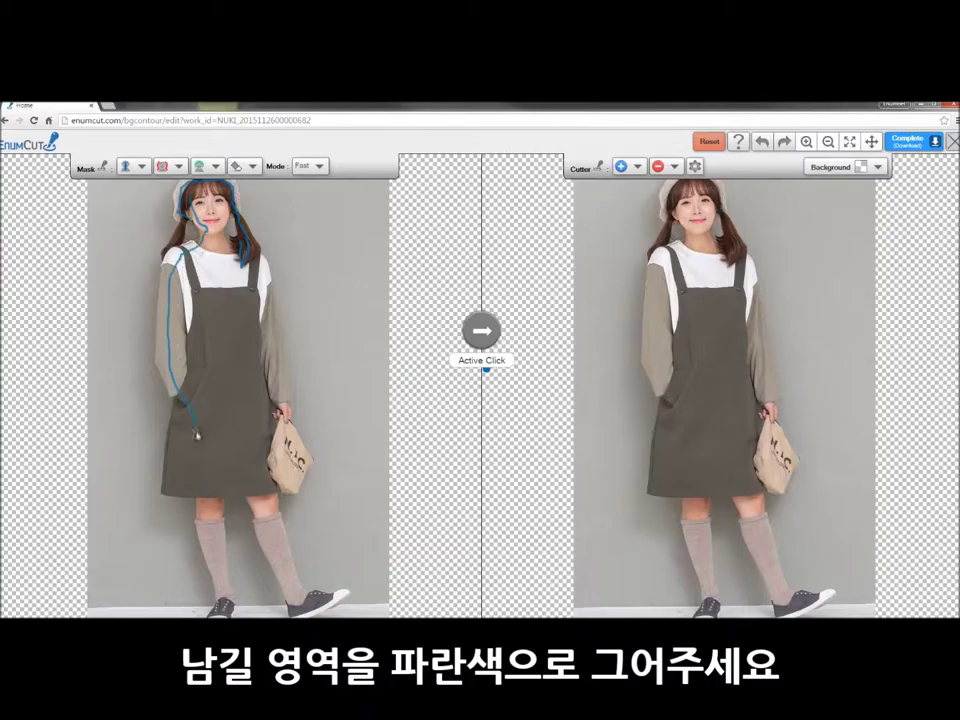
pyautogui.moveTo(205, 510); pyautogui.dragTo(226, 604)
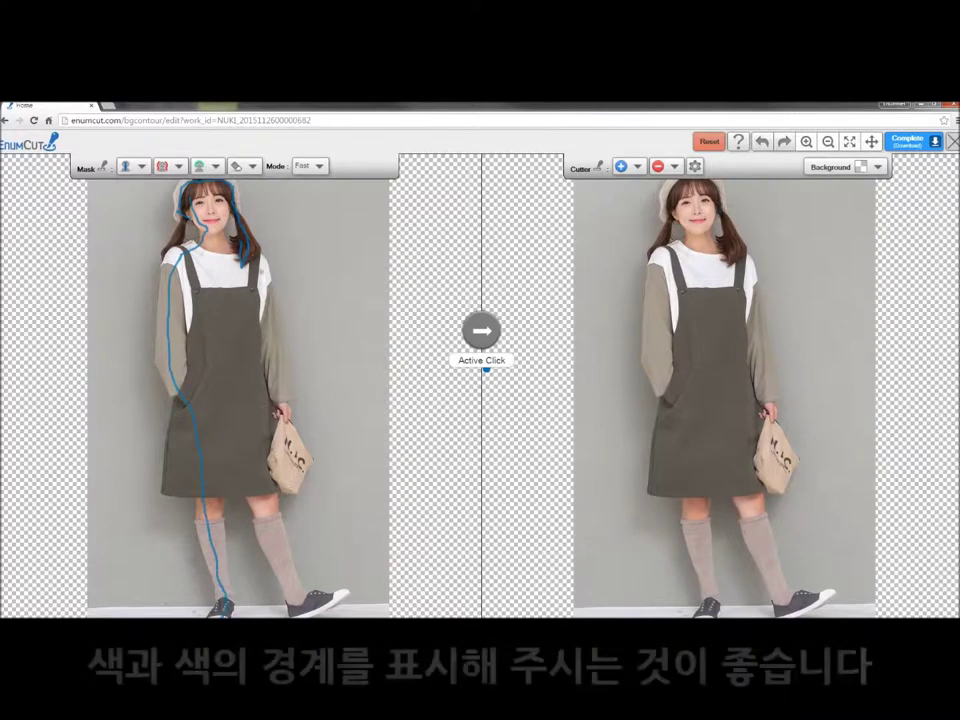
pyautogui.moveTo(243, 242)
pyautogui.mouseDown()
pyautogui.moveTo(291, 588)
pyautogui.moveTo(338, 596)
pyautogui.mouseUp()
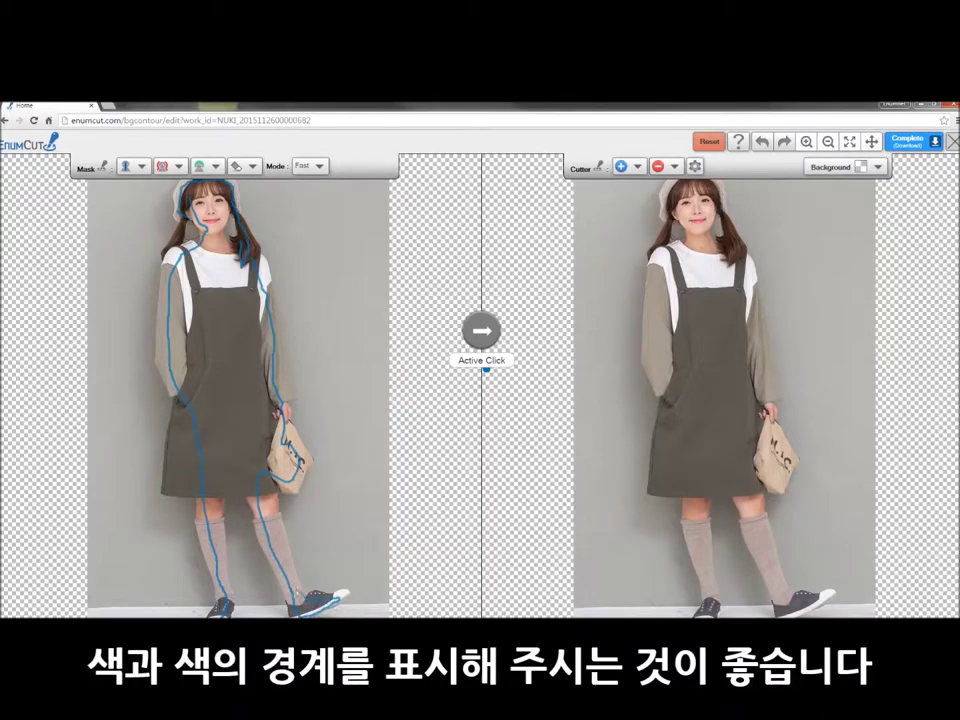
pyautogui.moveTo(214, 230); pyautogui.dragTo(226, 465)
pyautogui.scroll(-2, 171, 211)
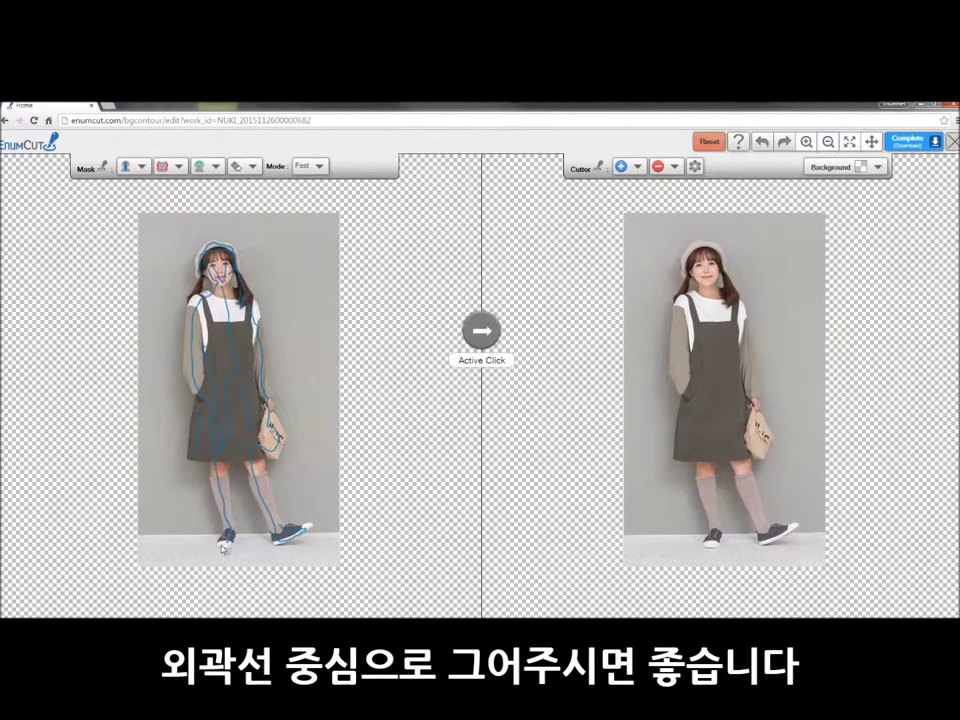
# - Draw a red background stroke on the backdrop up the girl's left side and around her feet
pyautogui.click(179, 167)
pyautogui.click(182, 190)
pyautogui.moveTo(172, 553)
pyautogui.mouseDown()
pyautogui.moveTo(184, 393)
pyautogui.moveTo(291, 389)
pyautogui.moveTo(279, 470)
pyautogui.mouseUp()
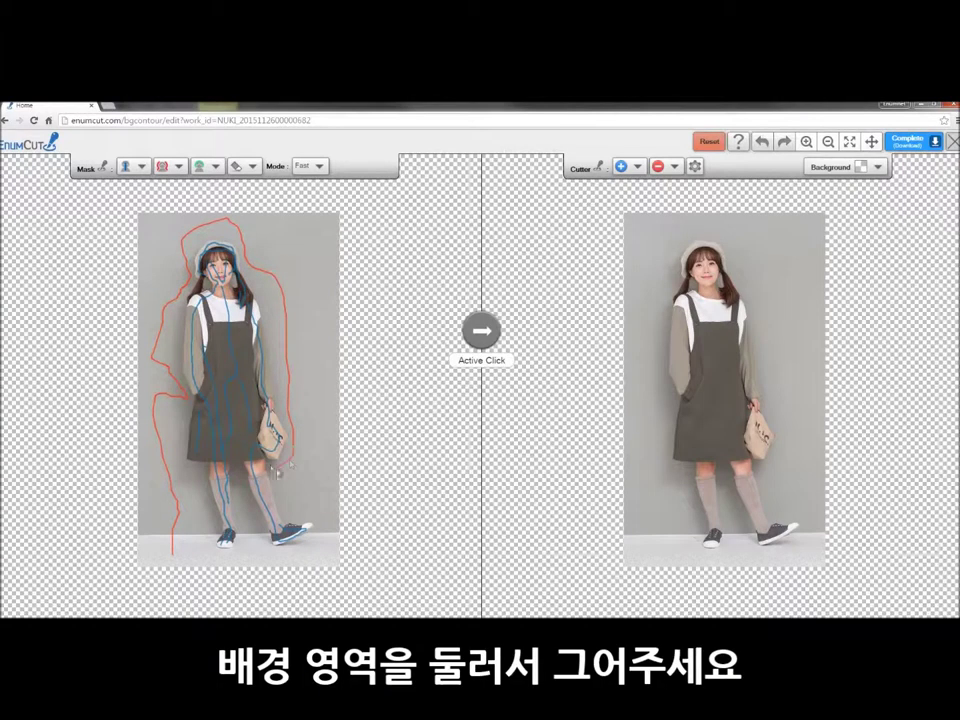
pyautogui.moveTo(285, 518)
pyautogui.mouseDown()
pyautogui.moveTo(310, 545)
pyautogui.moveTo(253, 527)
pyautogui.mouseUp()
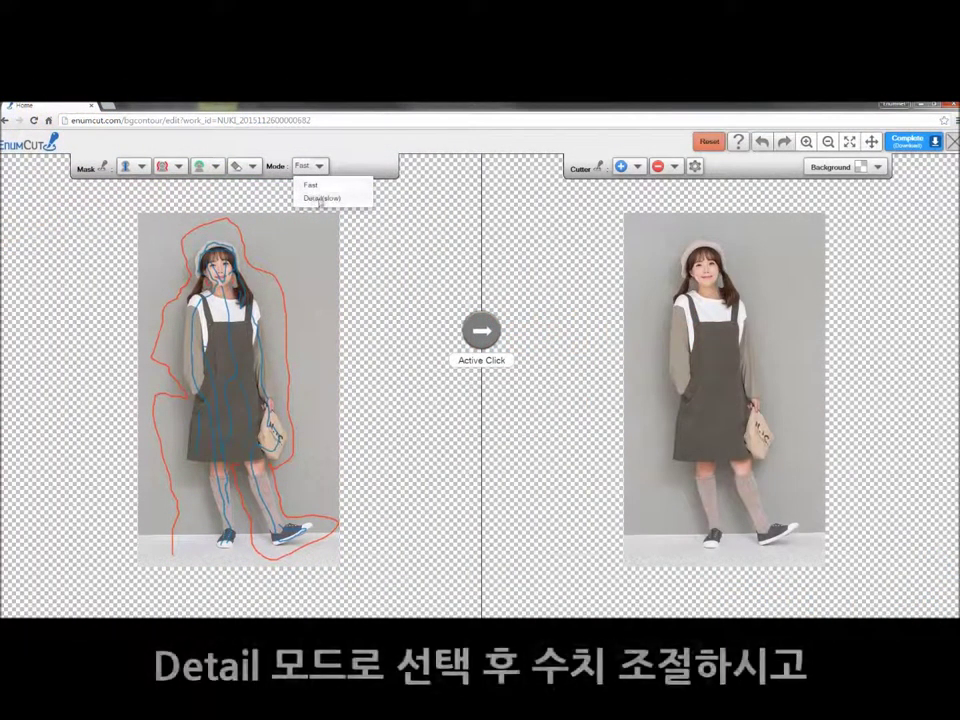
# - Switch the calculation mode to Detail with strength about 10.8
pyautogui.click(319, 199)
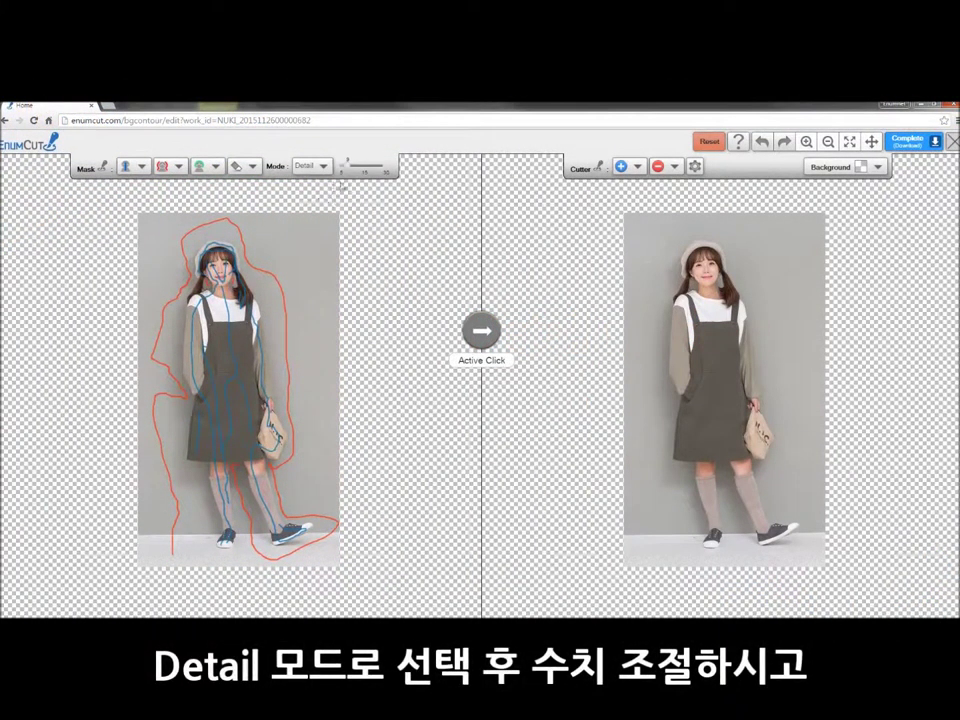
pyautogui.moveTo(346, 170); pyautogui.dragTo(362, 171)
pyautogui.moveTo(362, 172); pyautogui.dragTo(358, 172)
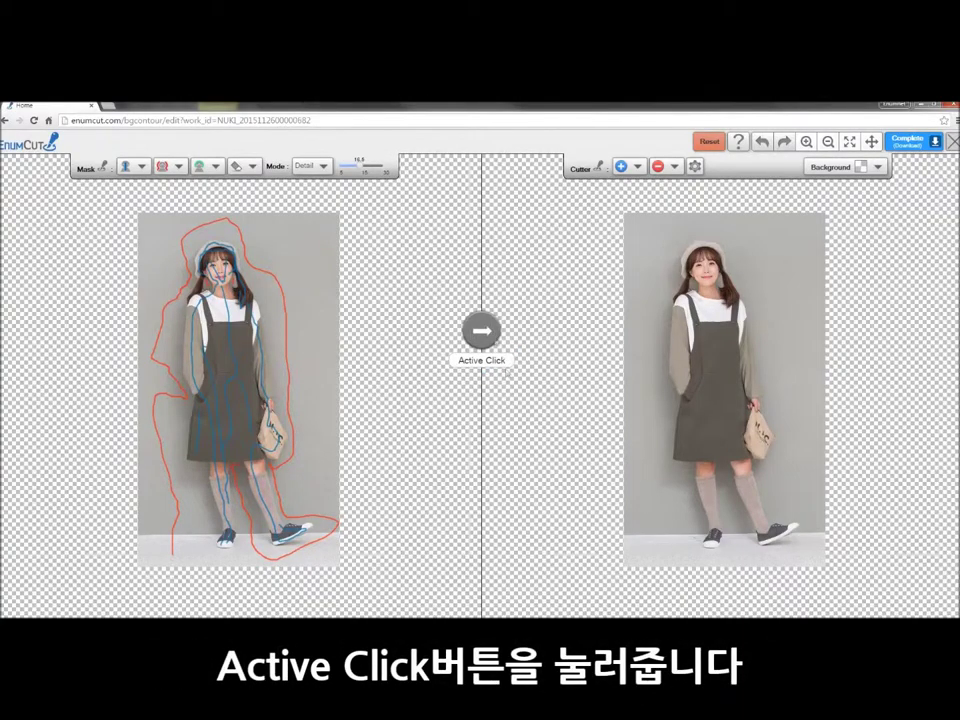
# - Run the Active Click calculation to cut the girl out onto a transparent background
pyautogui.click(506, 369)
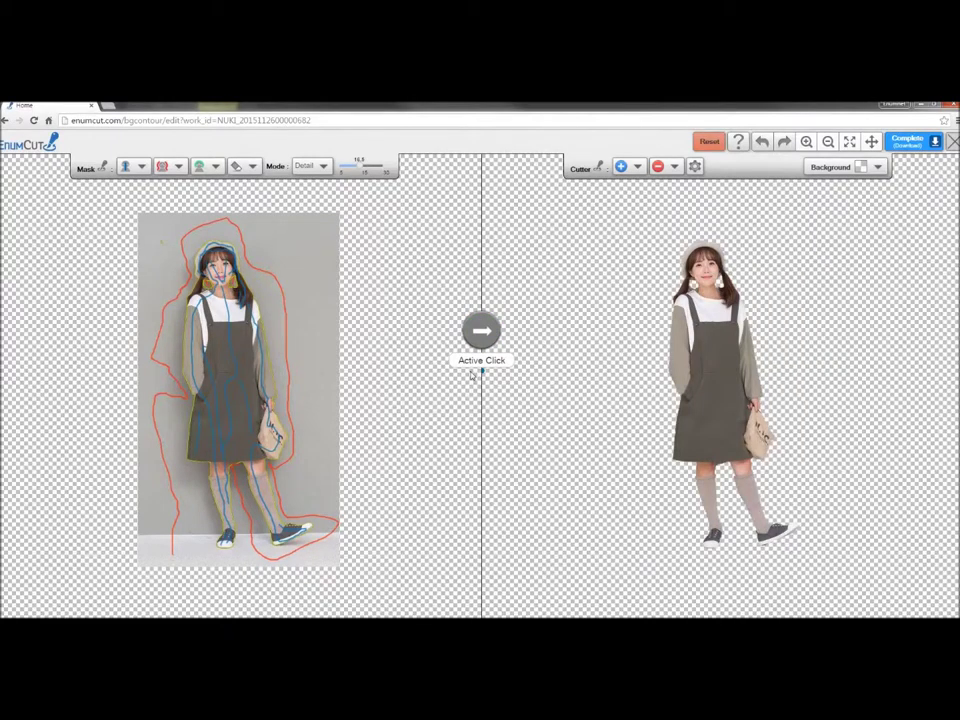
pyautogui.click(877, 167)
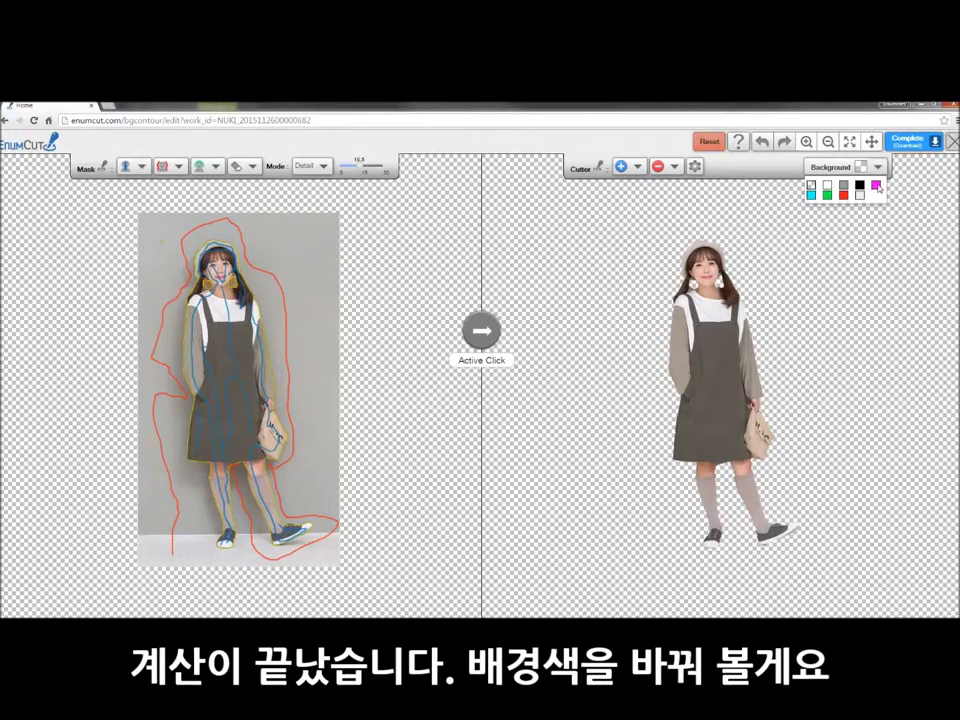
# - Preview the cutout on a magenta background and zoom in twice on the girl's head
pyautogui.click(876, 185)
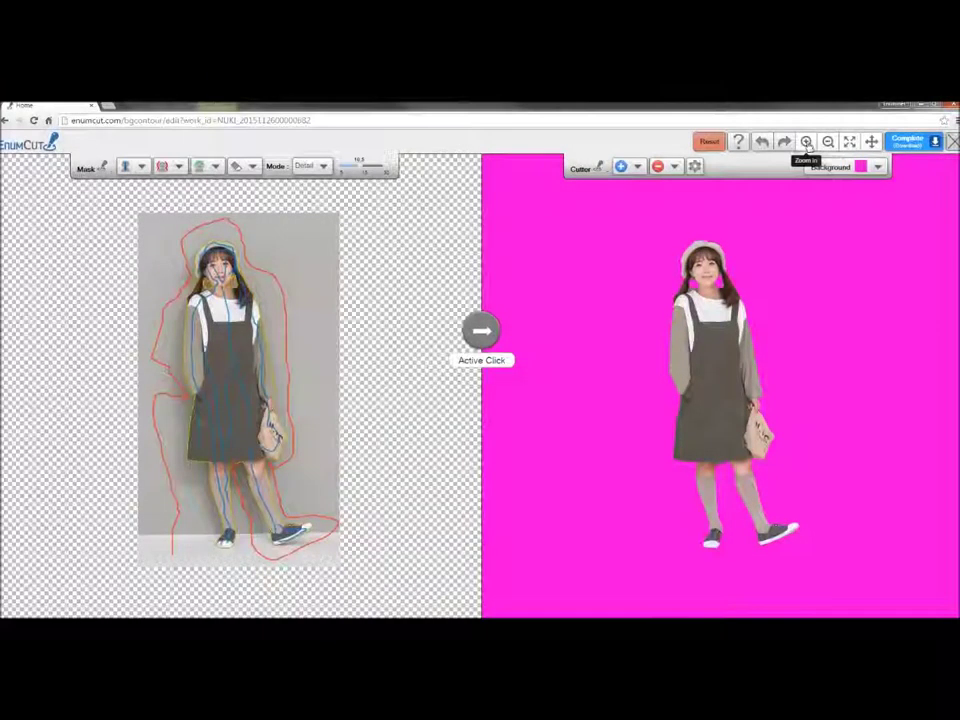
pyautogui.click(806, 142)
pyautogui.click(806, 142)
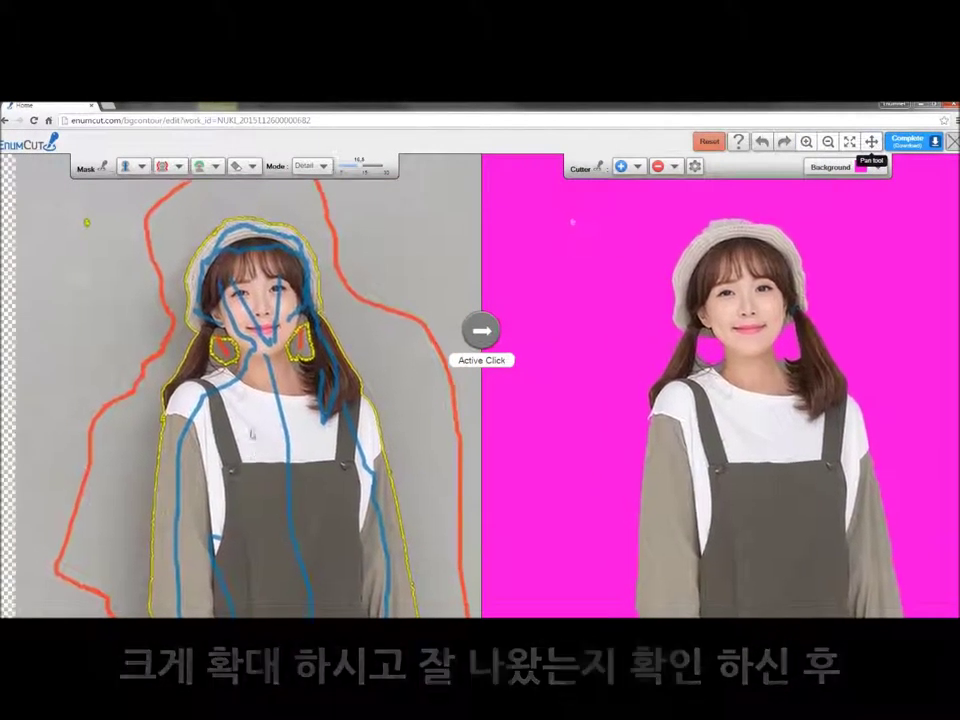
pyautogui.click(179, 166)
# - With a fine brush, trace the right earring, the hair below it and the hat's top edge
pyautogui.click(184, 210)
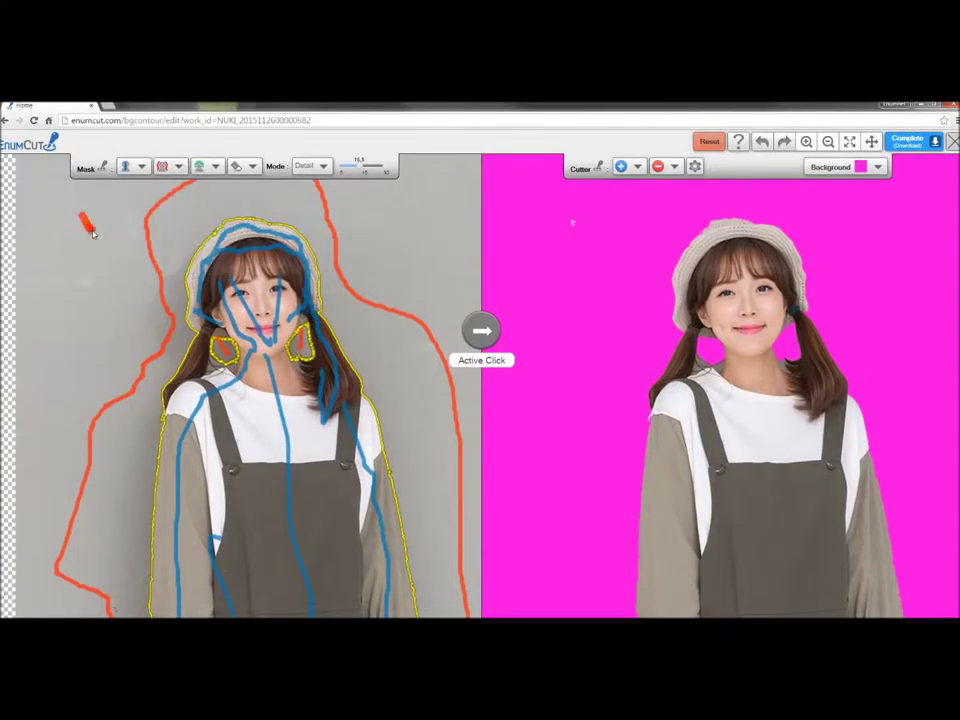
pyautogui.click(179, 166)
pyautogui.click(182, 190)
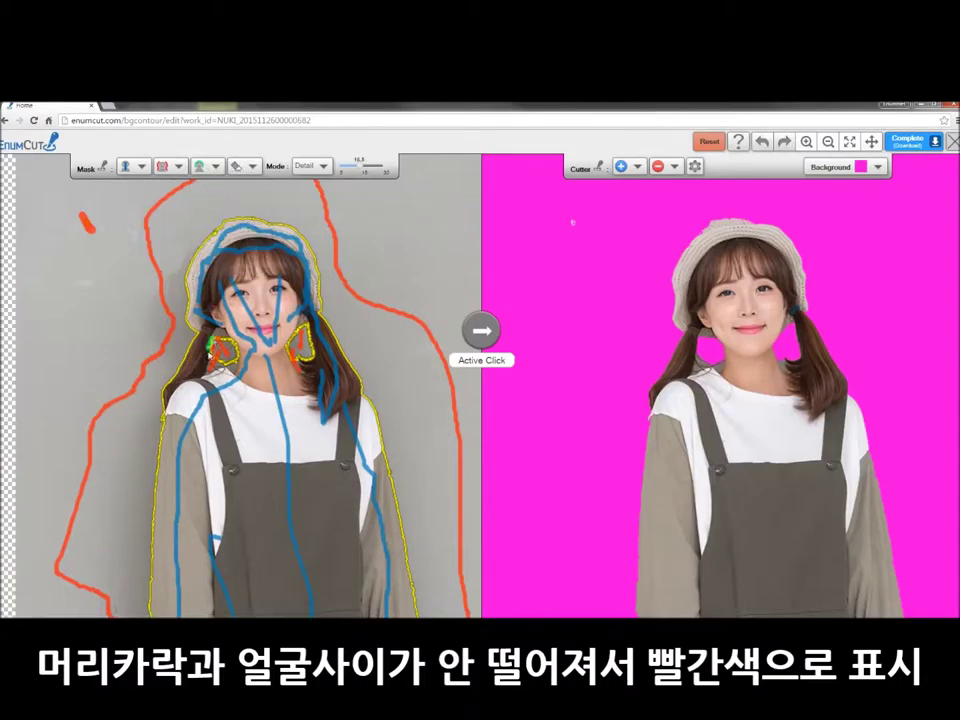
pyautogui.moveTo(300, 328); pyautogui.dragTo(303, 365)
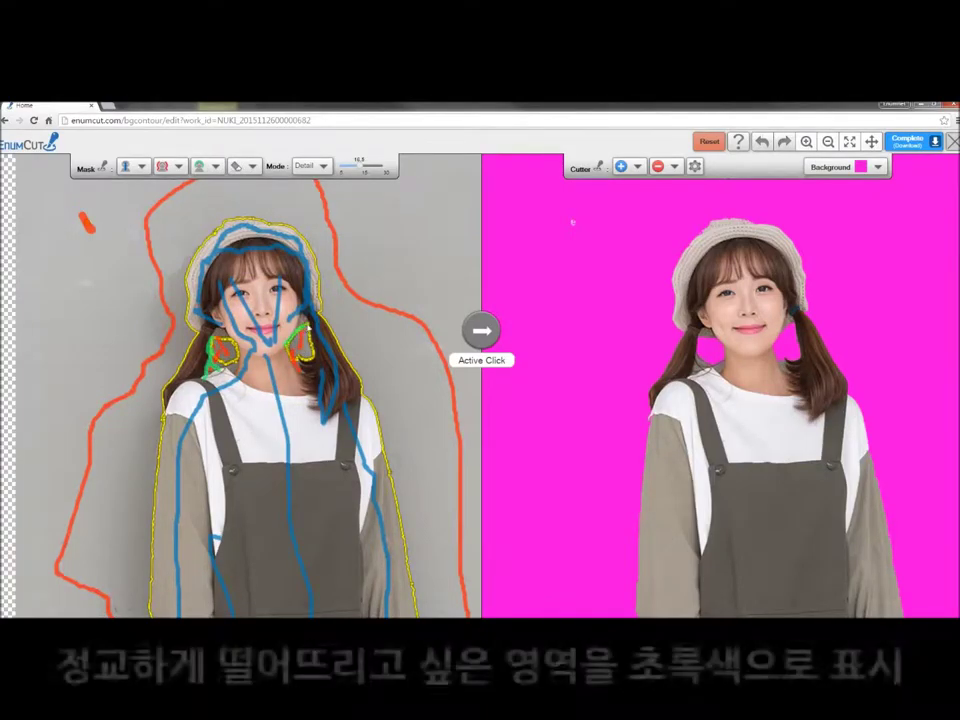
pyautogui.moveTo(323, 316); pyautogui.dragTo(357, 385)
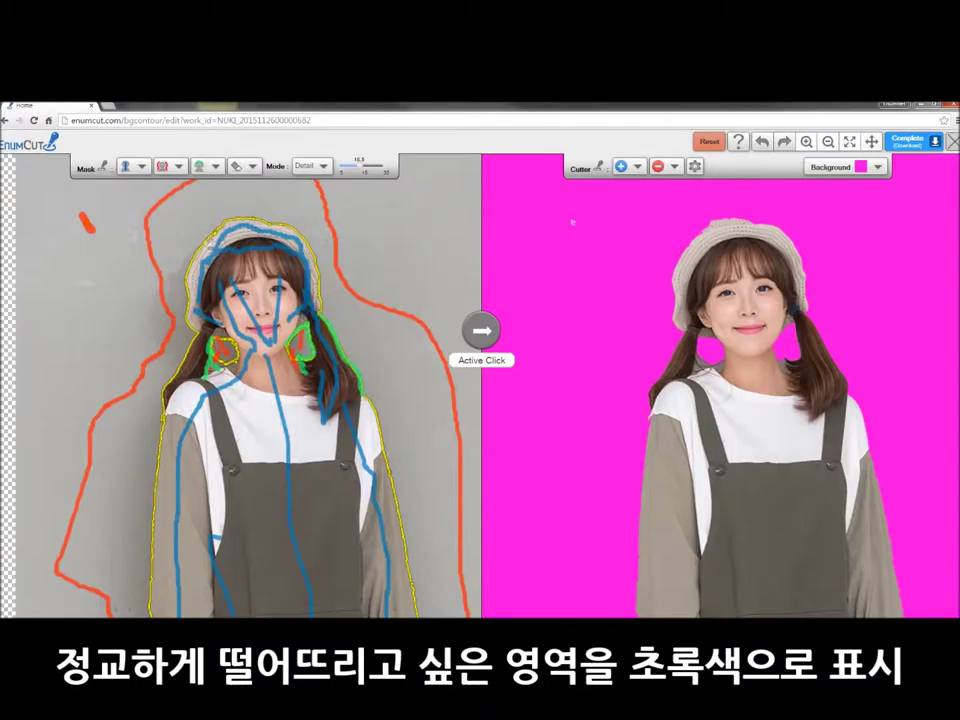
pyautogui.moveTo(218, 232); pyautogui.dragTo(248, 221)
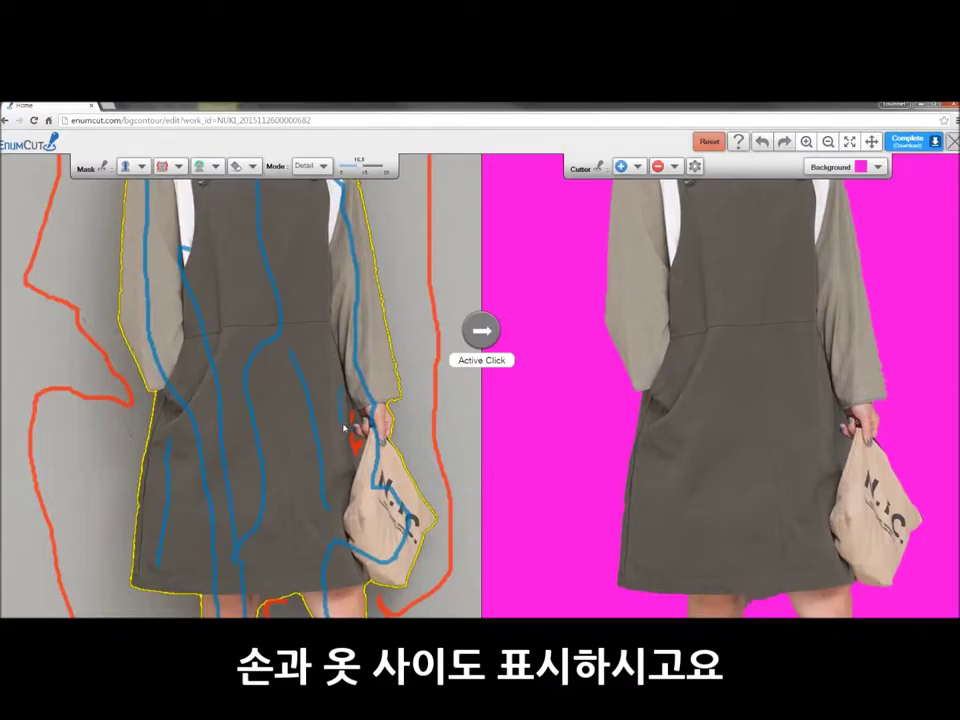
# - Switch to the green edge marker and trace the hand–dress edge and the left shoe sole
pyautogui.click(216, 166)
pyautogui.click(205, 190)
pyautogui.moveTo(344, 392); pyautogui.dragTo(362, 445)
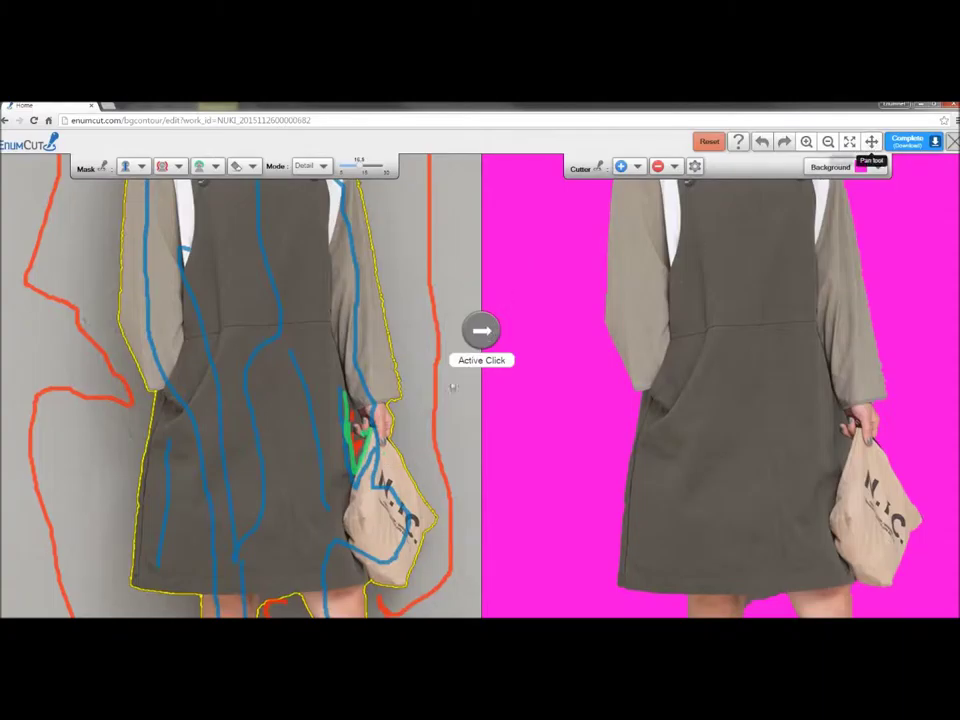
pyautogui.moveTo(270, 570)
pyautogui.mouseDown()
pyautogui.moveTo(306, 293)
pyautogui.moveTo(246, 293)
pyautogui.mouseUp()
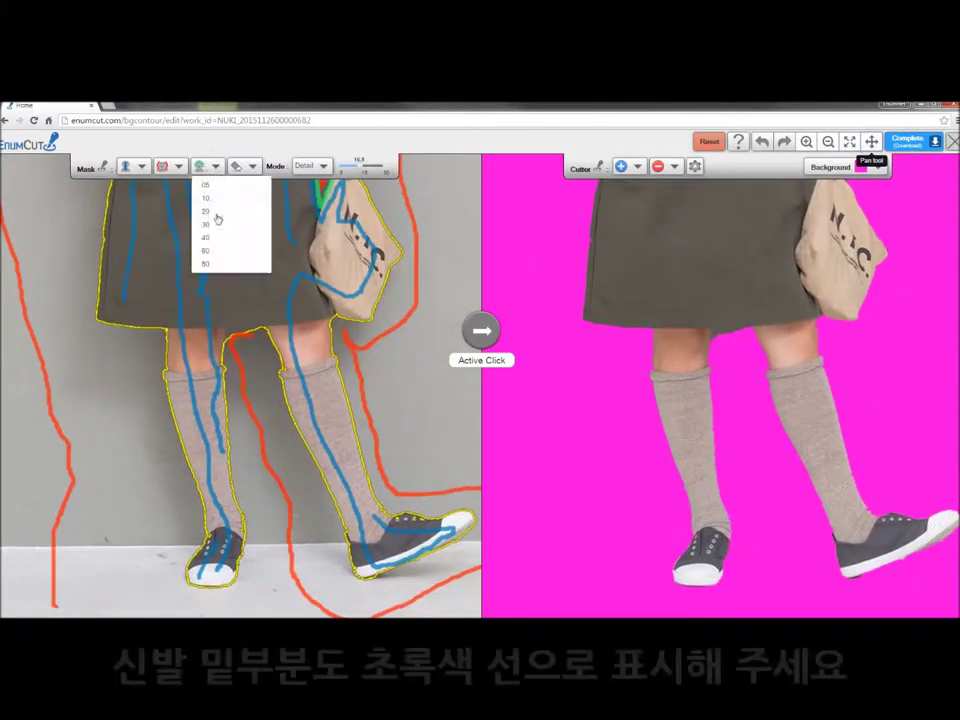
pyautogui.moveTo(186, 570)
pyautogui.mouseDown()
pyautogui.moveTo(212, 580)
pyautogui.moveTo(238, 571)
pyautogui.mouseUp()
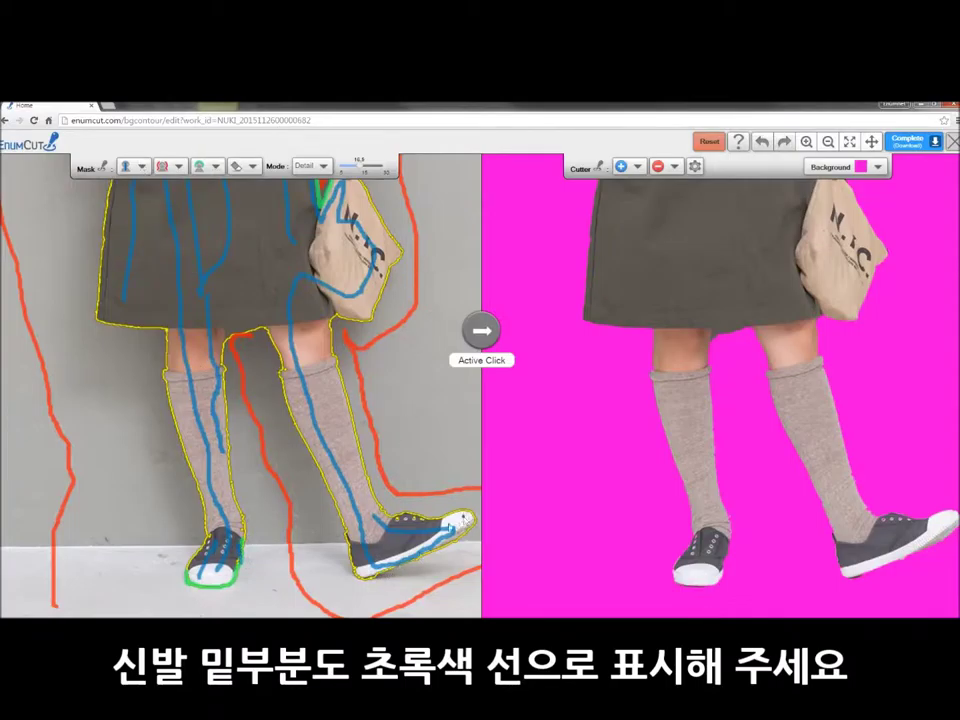
# - At green marker size 05, trace the right shoe sole and the skirt hem
pyautogui.click(215, 166)
pyautogui.click(213, 191)
pyautogui.moveTo(352, 548)
pyautogui.mouseDown()
pyautogui.moveTo(378, 575)
pyautogui.moveTo(471, 532)
pyautogui.mouseUp()
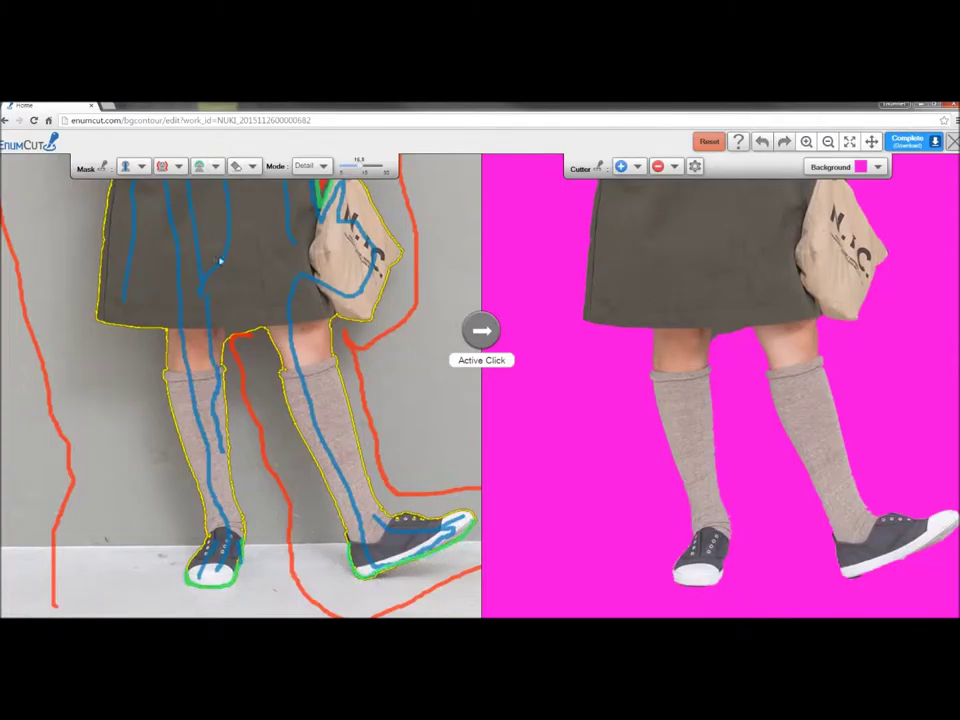
pyautogui.moveTo(224, 327); pyautogui.dragTo(268, 324)
pyautogui.click(178, 166)
pyautogui.click(176, 190)
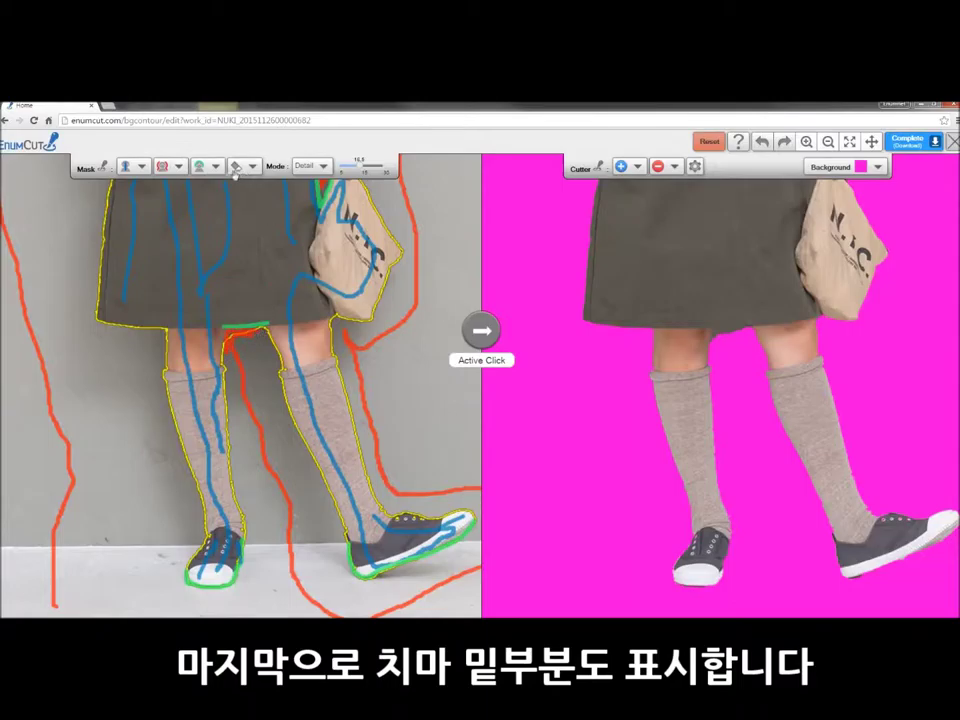
pyautogui.click(178, 166)
pyautogui.click(176, 190)
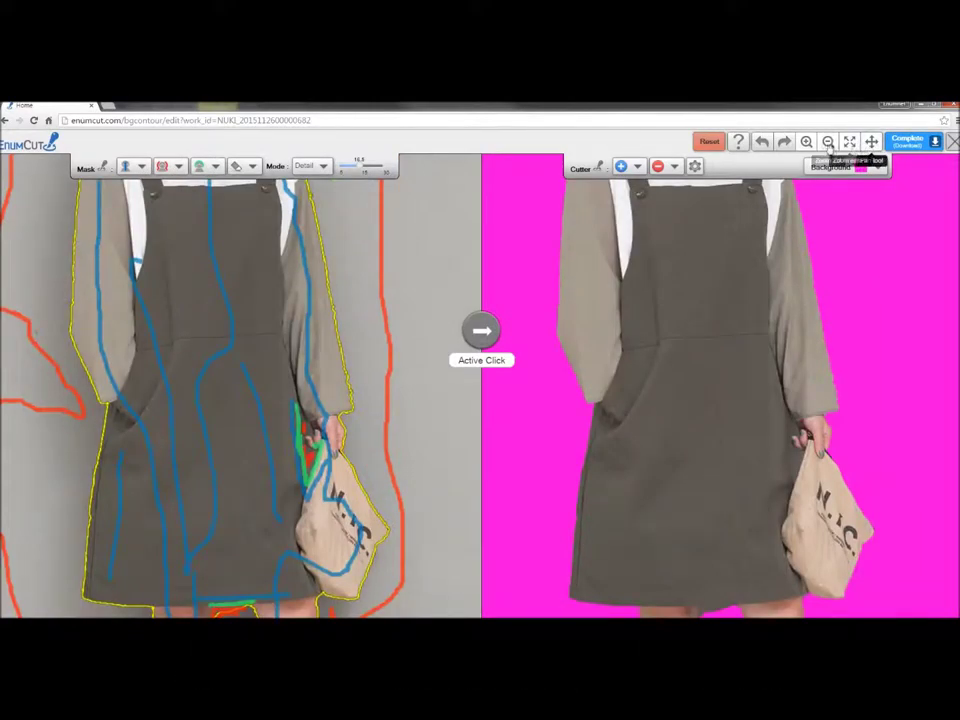
# - Zoom out to the whole girl and recompute the cutout with the new edge marks
pyautogui.click(828, 142)
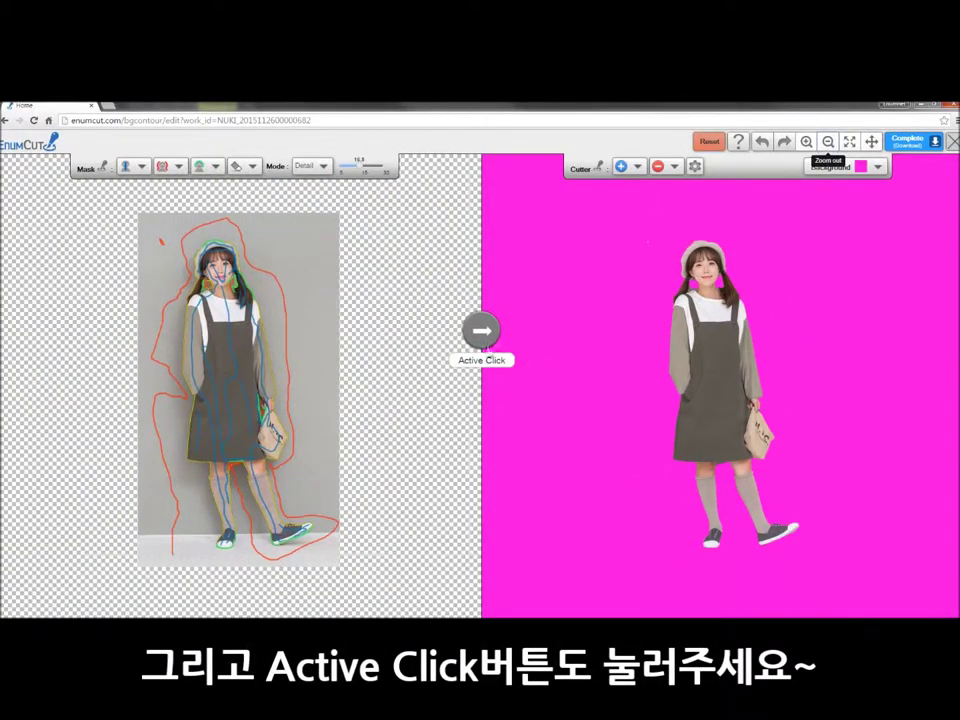
pyautogui.click(498, 368)
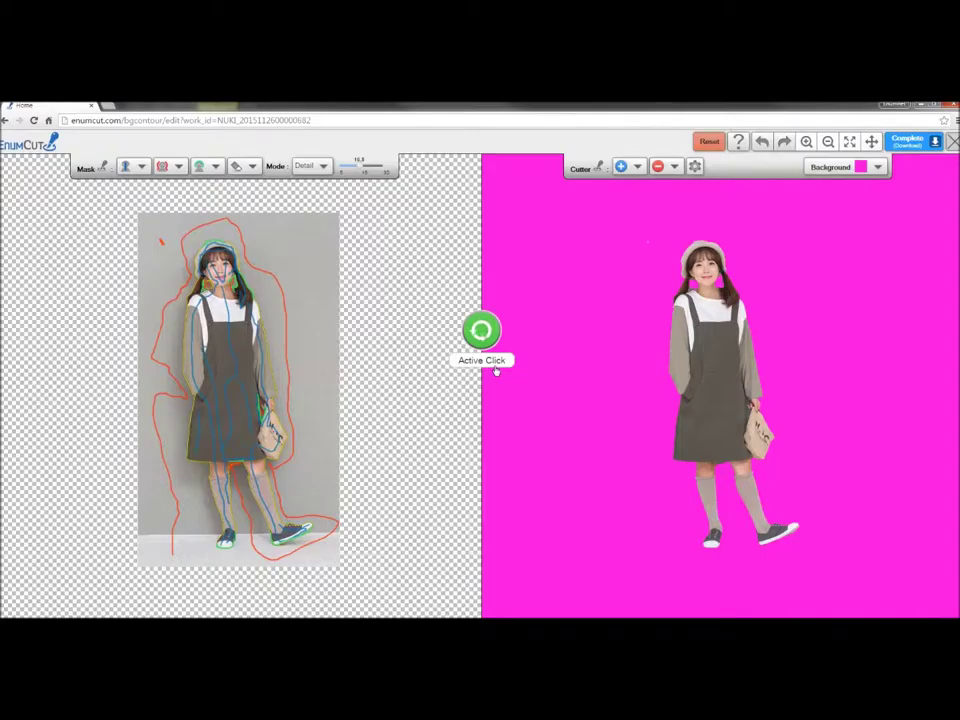
pyautogui.click(806, 141)
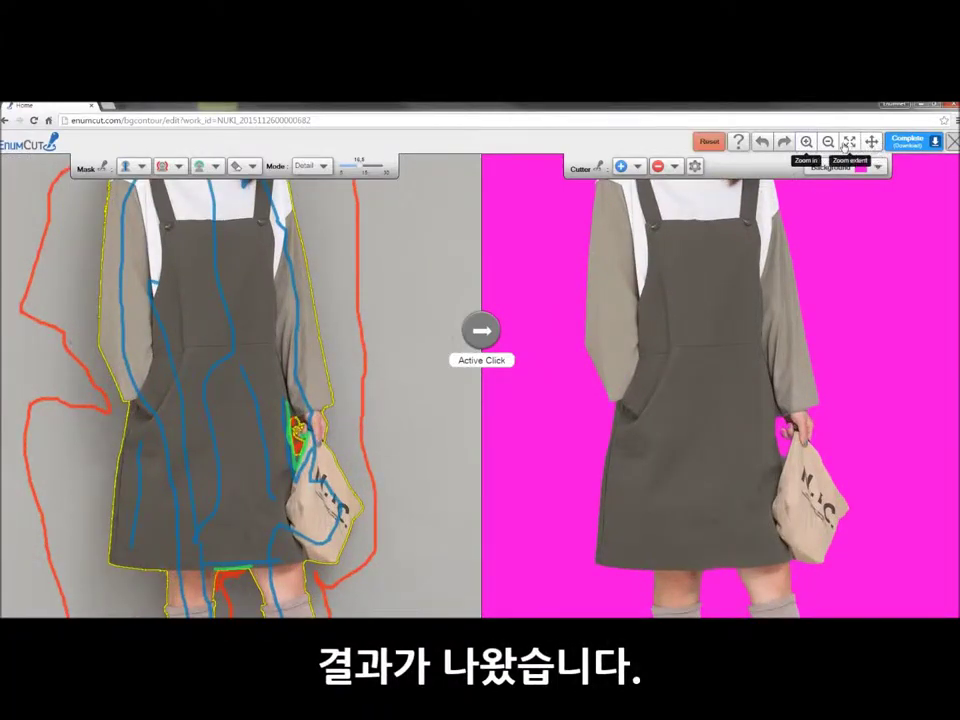
# - Paint back the missing parts of the hat, the hand and the area beside the bag
pyautogui.click(850, 143)
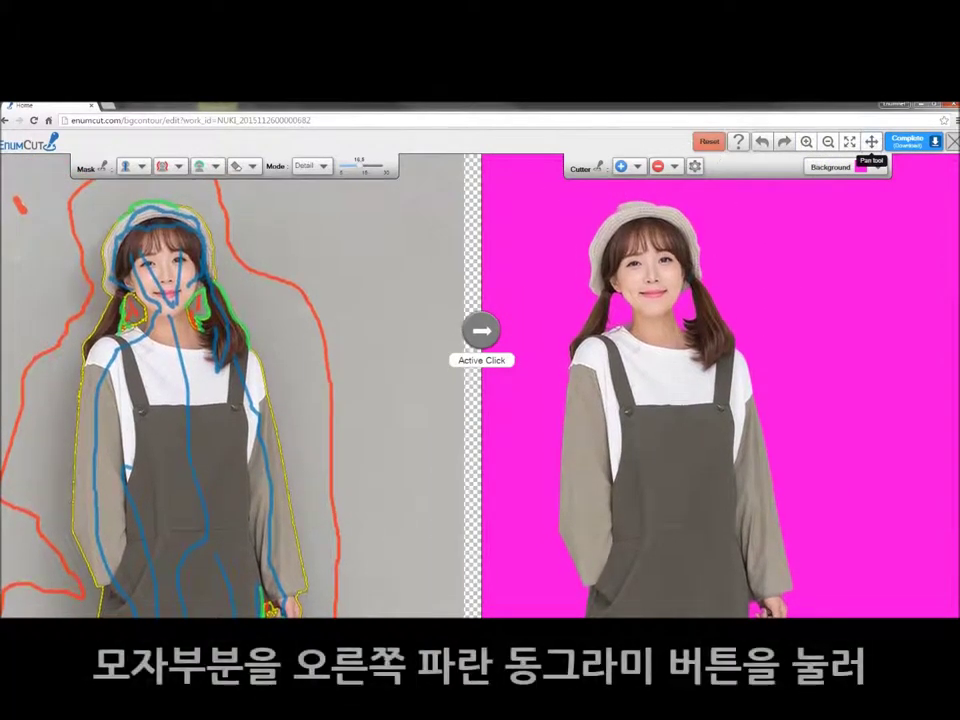
pyautogui.click(637, 166)
pyautogui.click(620, 213)
pyautogui.moveTo(615, 213); pyautogui.dragTo(606, 208)
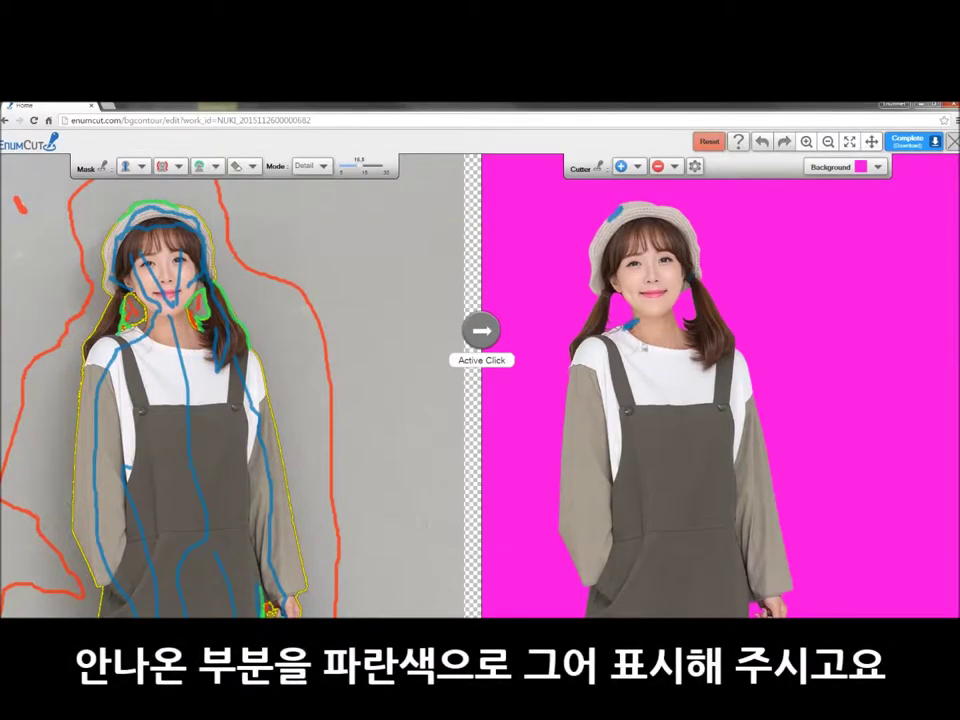
pyautogui.moveTo(698, 519); pyautogui.dragTo(664, 310)
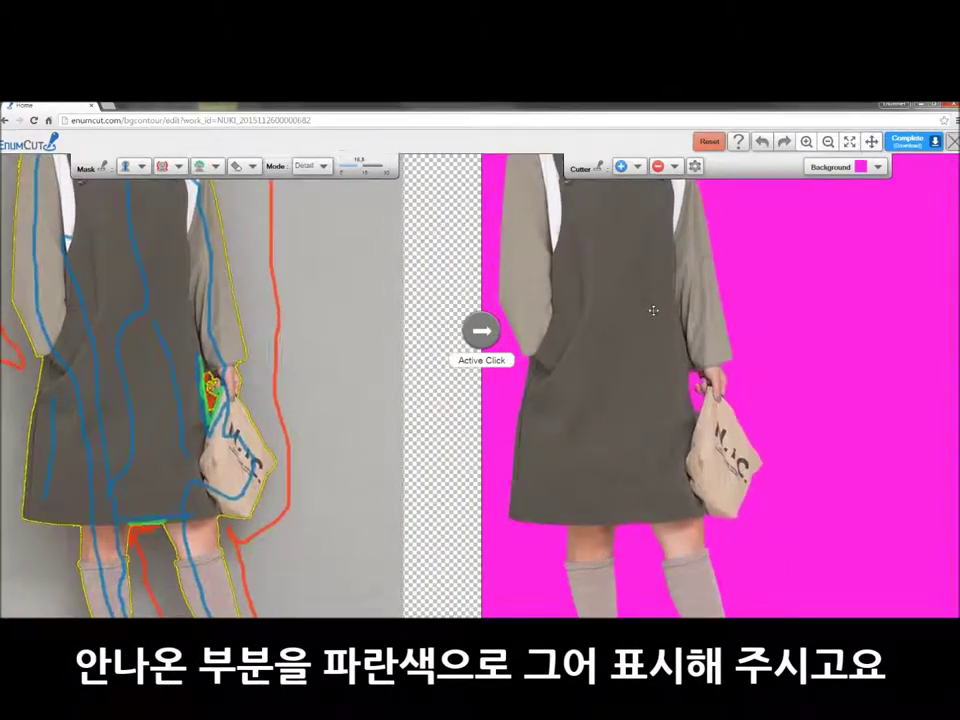
pyautogui.click(637, 166)
pyautogui.click(630, 189)
pyautogui.moveTo(700, 370); pyautogui.dragTo(703, 415)
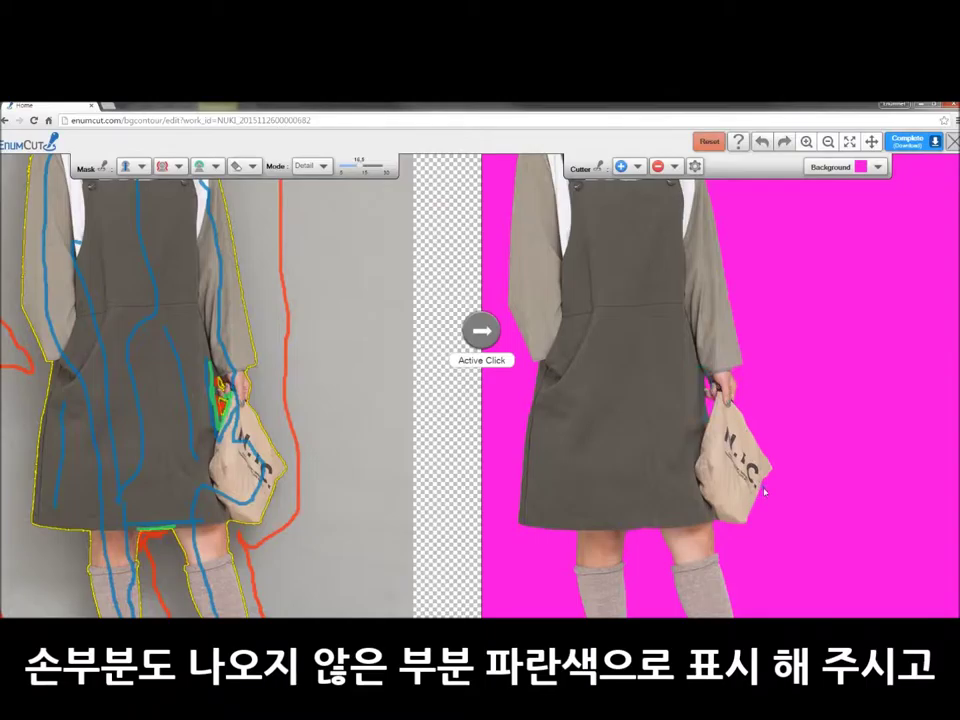
pyautogui.moveTo(701, 372); pyautogui.dragTo(707, 410)
# - Erase the leftover backdrop at the right shoe's toe with the red − brush, then zoom out
pyautogui.click(828, 141)
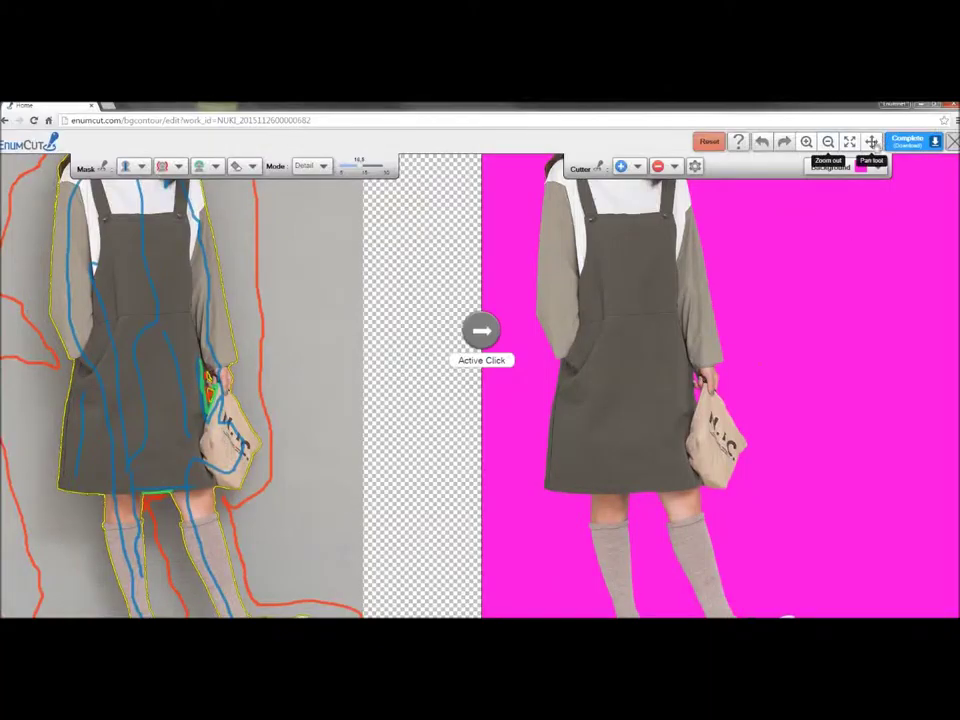
pyautogui.click(871, 141)
pyautogui.click(806, 141)
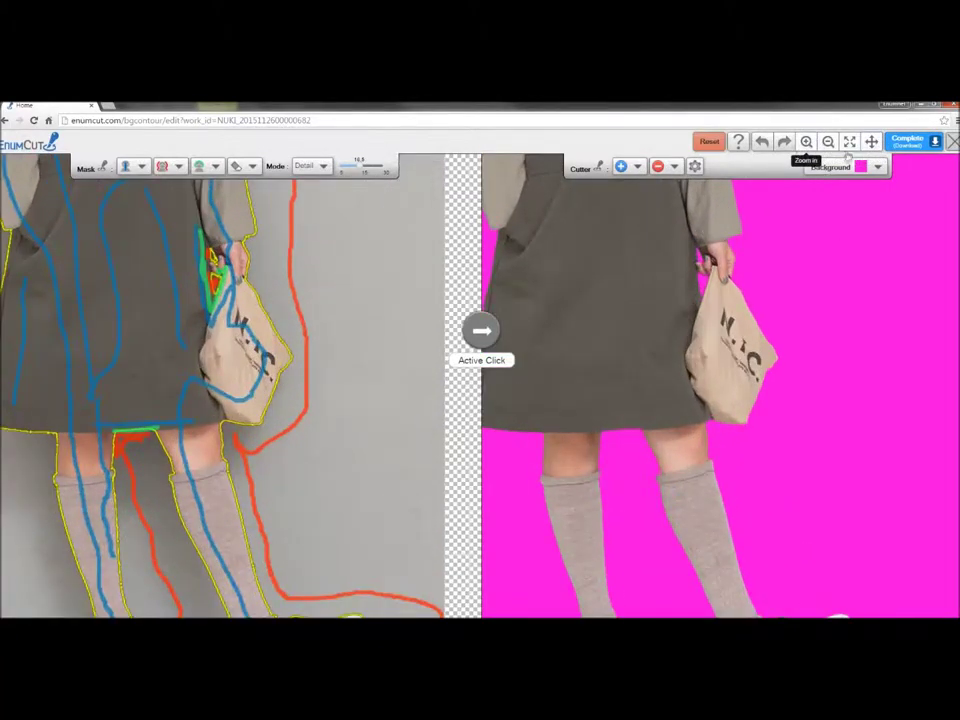
pyautogui.moveTo(655, 485); pyautogui.dragTo(680, 350)
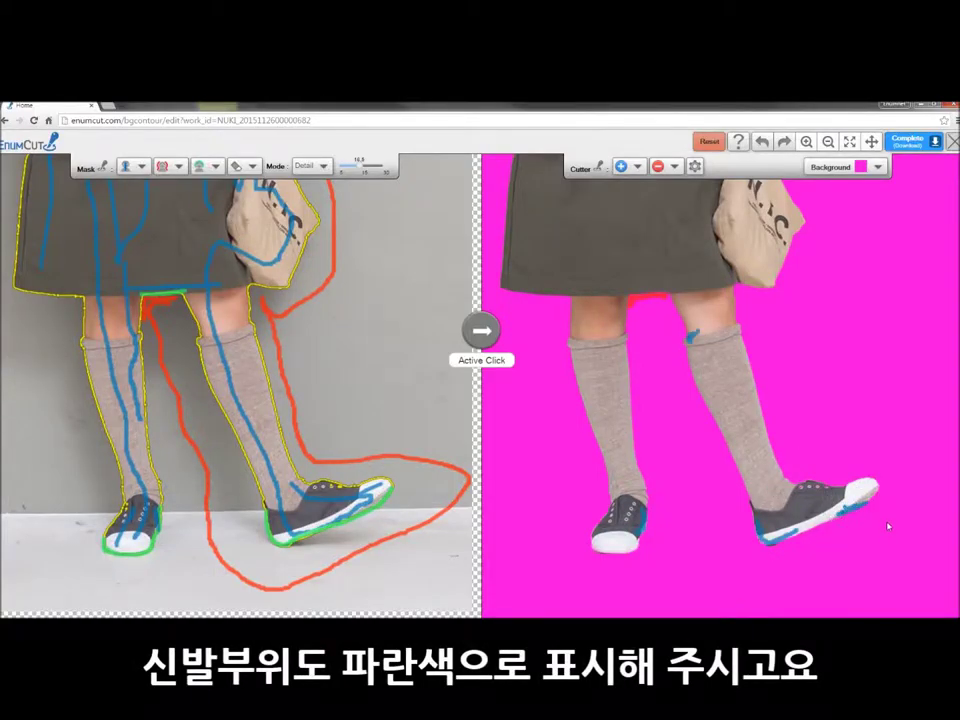
pyautogui.click(674, 166)
pyautogui.click(666, 187)
pyautogui.moveTo(840, 525); pyautogui.dragTo(881, 507)
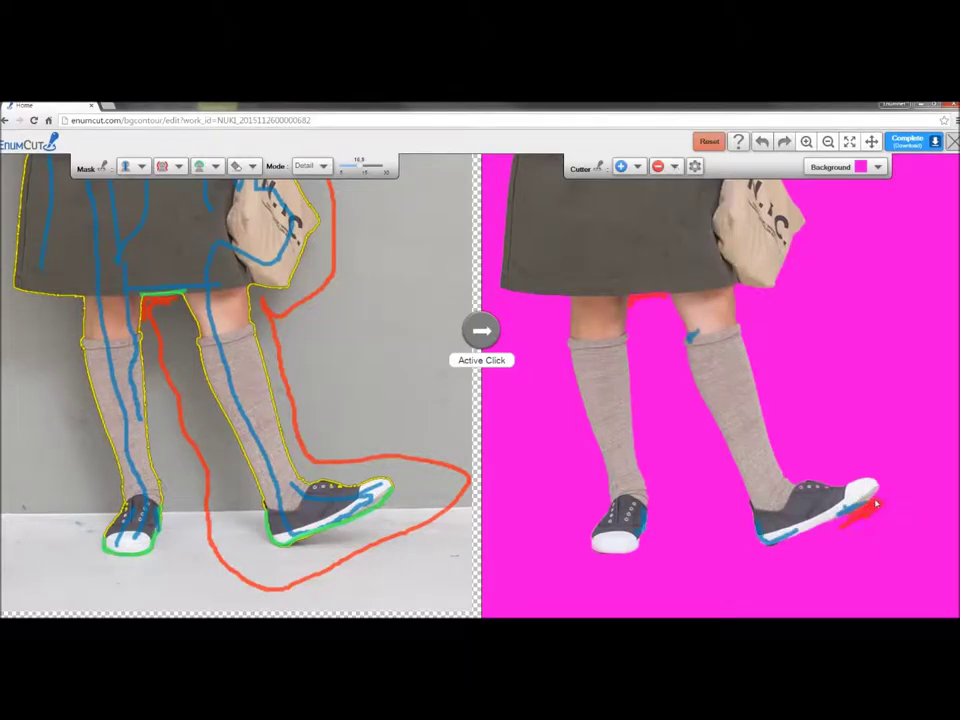
pyautogui.click(829, 142)
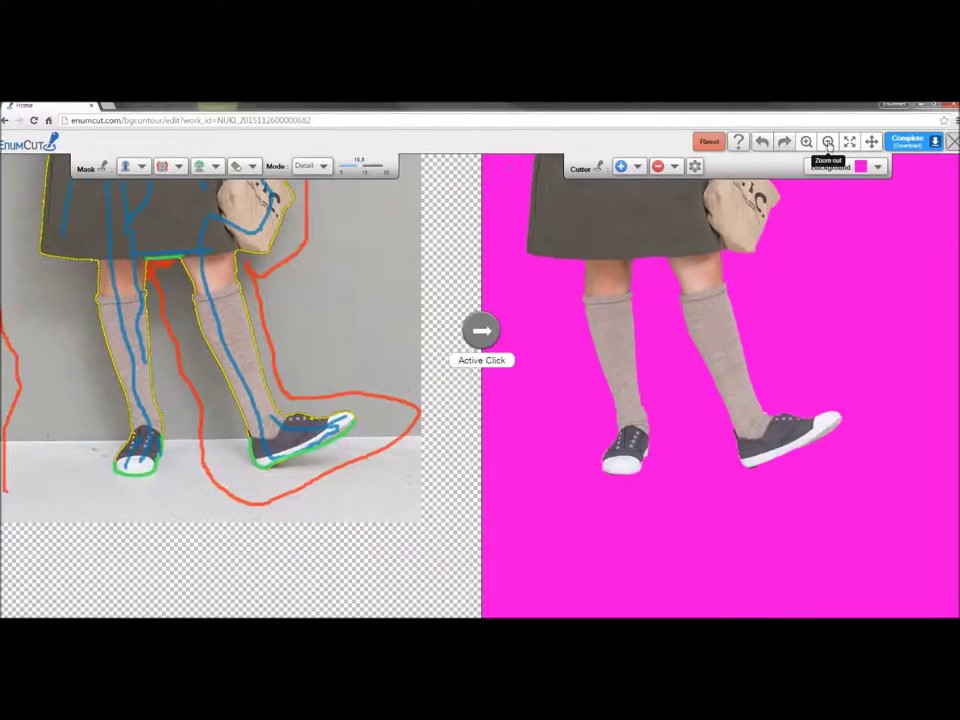
pyautogui.click(829, 142)
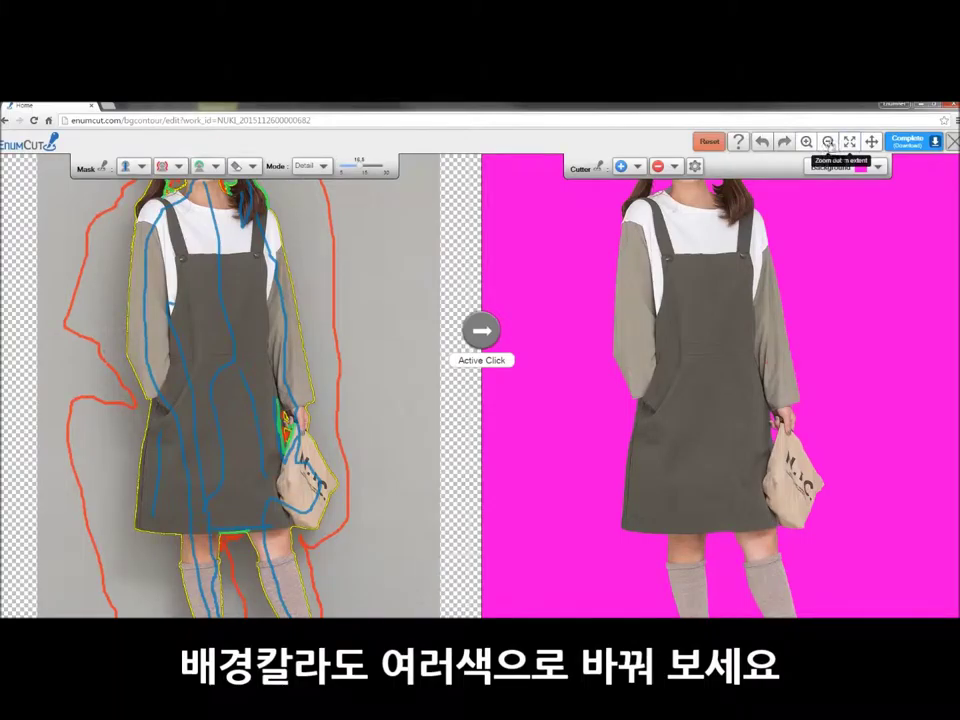
# - Preview the cutout on cyan, green, red, then transparent backgrounds, and return to the Work Space
pyautogui.click(829, 142)
pyautogui.click(860, 167)
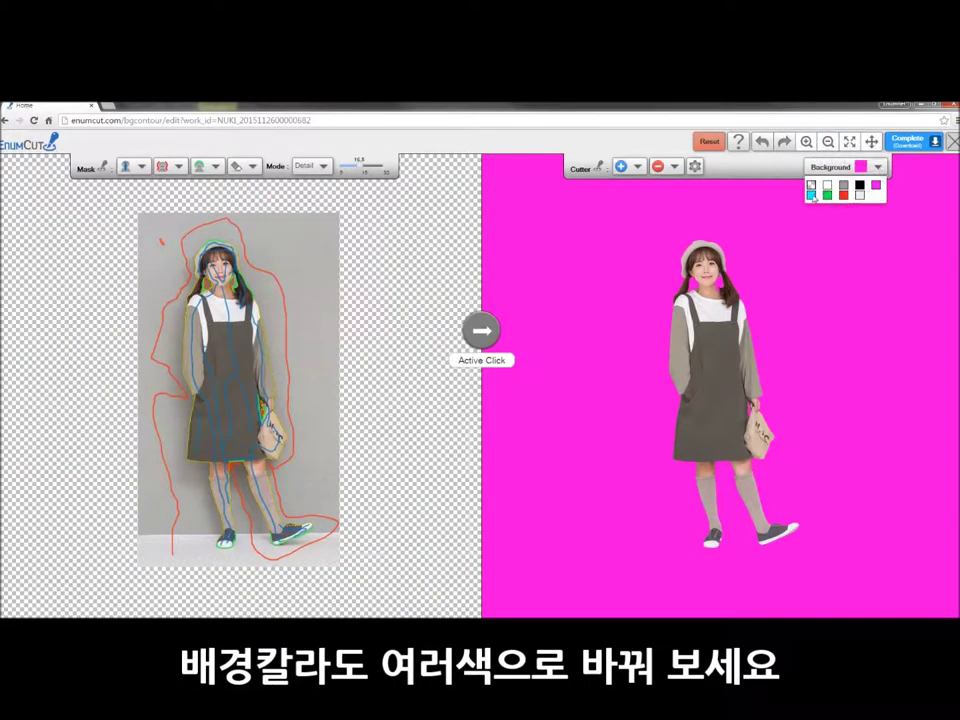
pyautogui.click(834, 188)
pyautogui.click(879, 168)
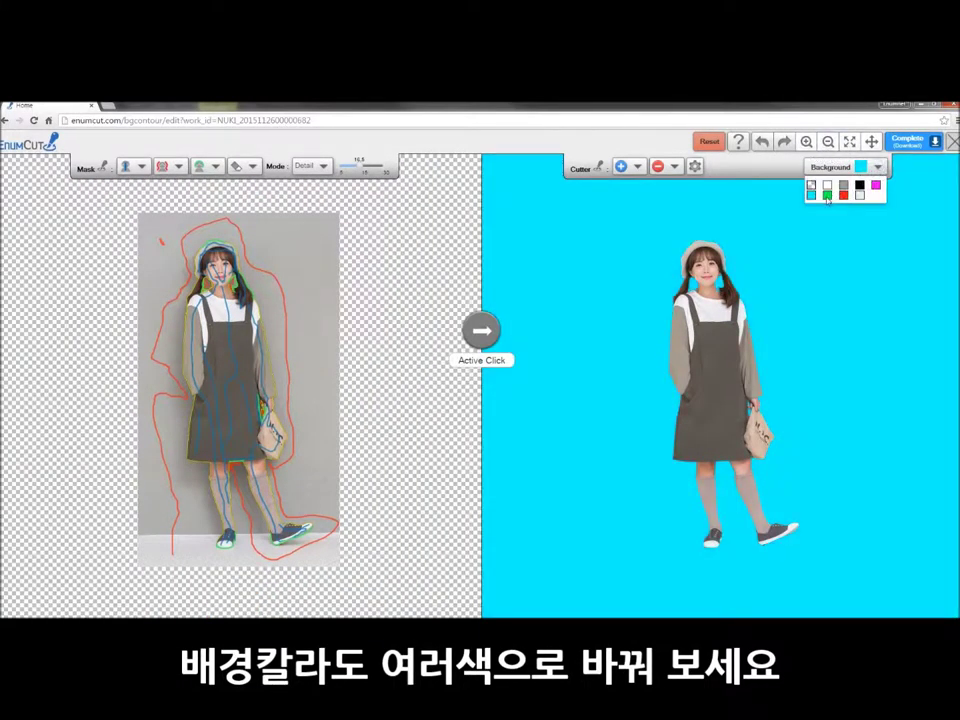
pyautogui.click(827, 195)
pyautogui.click(879, 168)
pyautogui.click(843, 195)
pyautogui.click(879, 168)
pyautogui.click(811, 194)
pyautogui.click(879, 168)
pyautogui.click(811, 194)
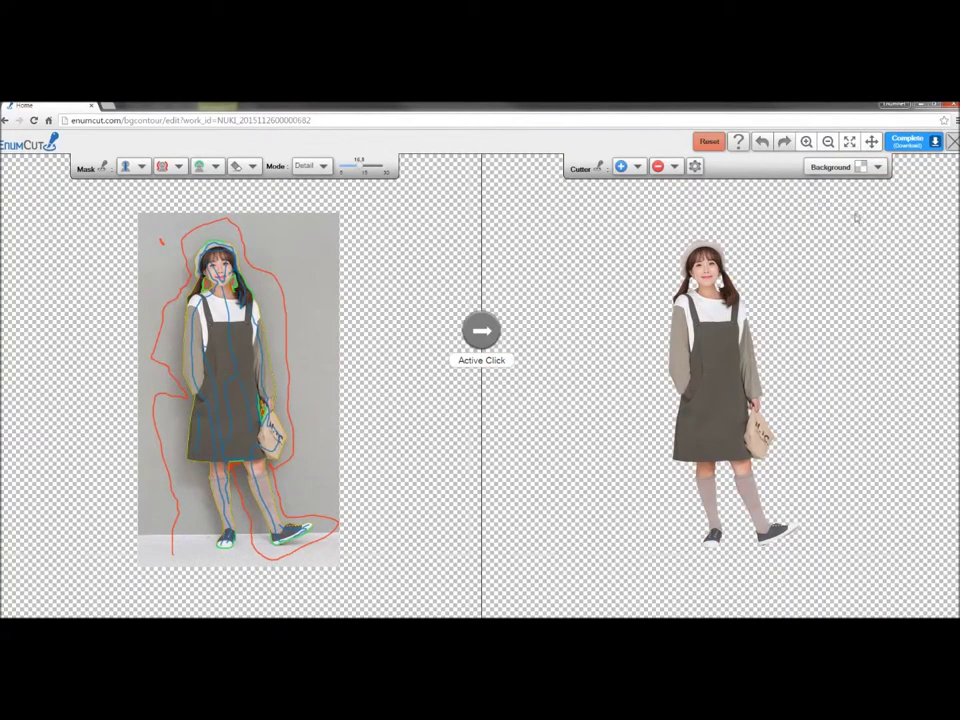
pyautogui.click(910, 142)
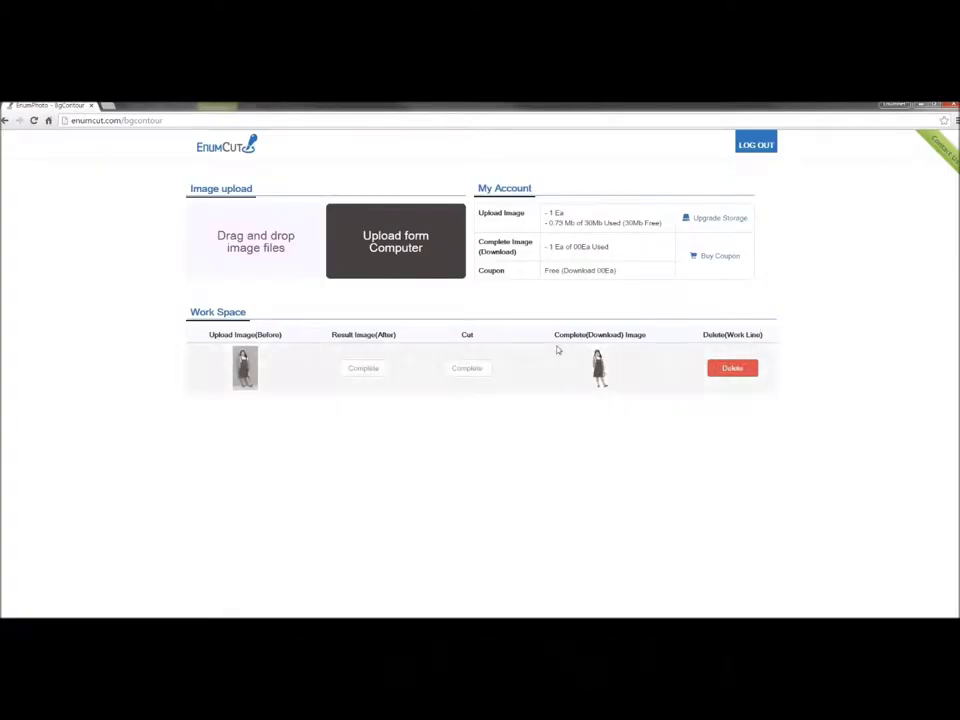
# - Download the finished cut-out as girl04 (1).png from the Work Space thumbnail
pyautogui.click(599, 366)
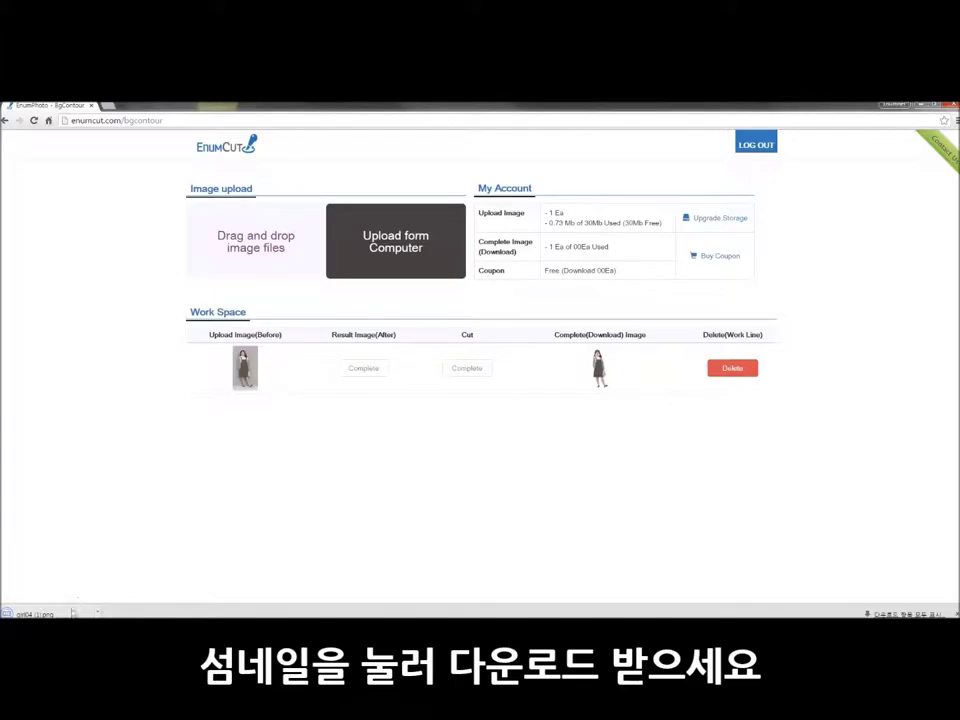
pyautogui.click(599, 366)
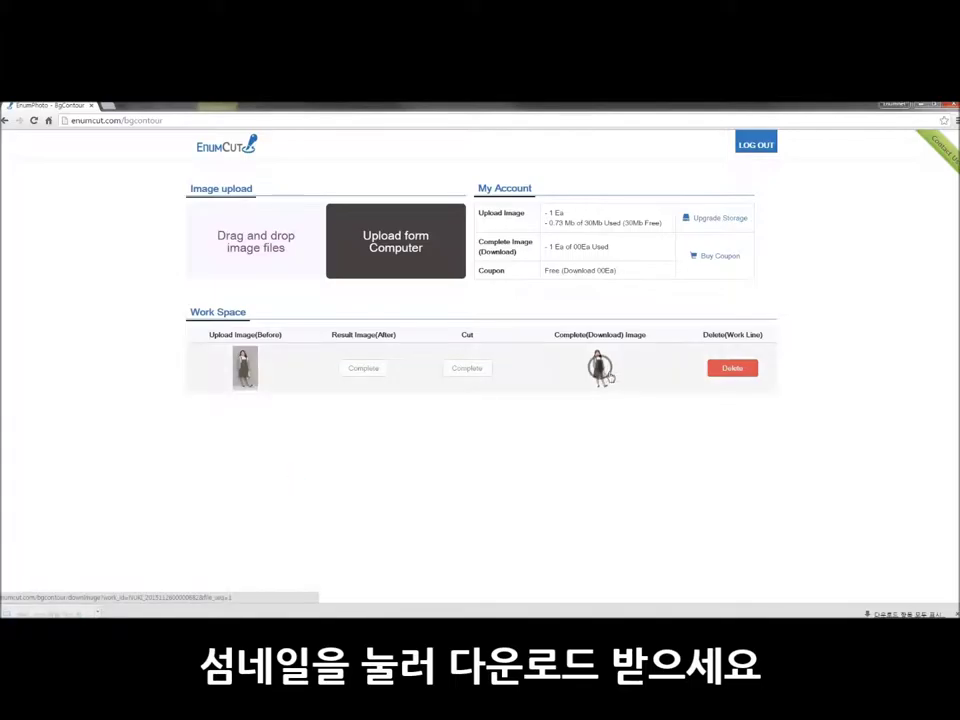